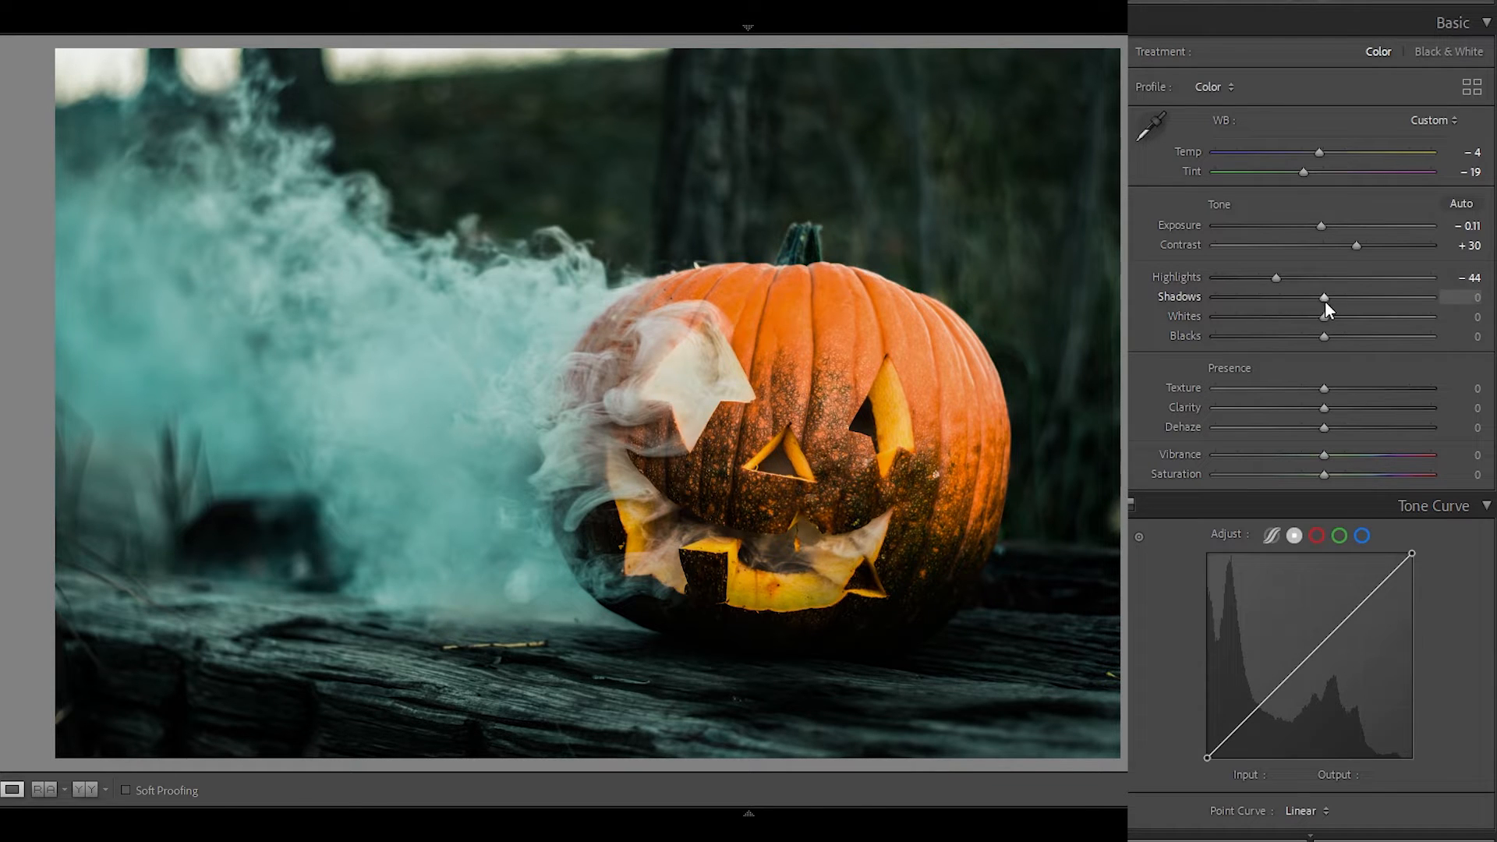
Set Shadows to +46, Whites −61, Blacks +40, Clarity +14, Dehaze +10, Vibrance +20 and Saturation −18.
{"action": "left_click_drag", "start_coordinate": [1326, 300], "coordinate": [1368, 339]}
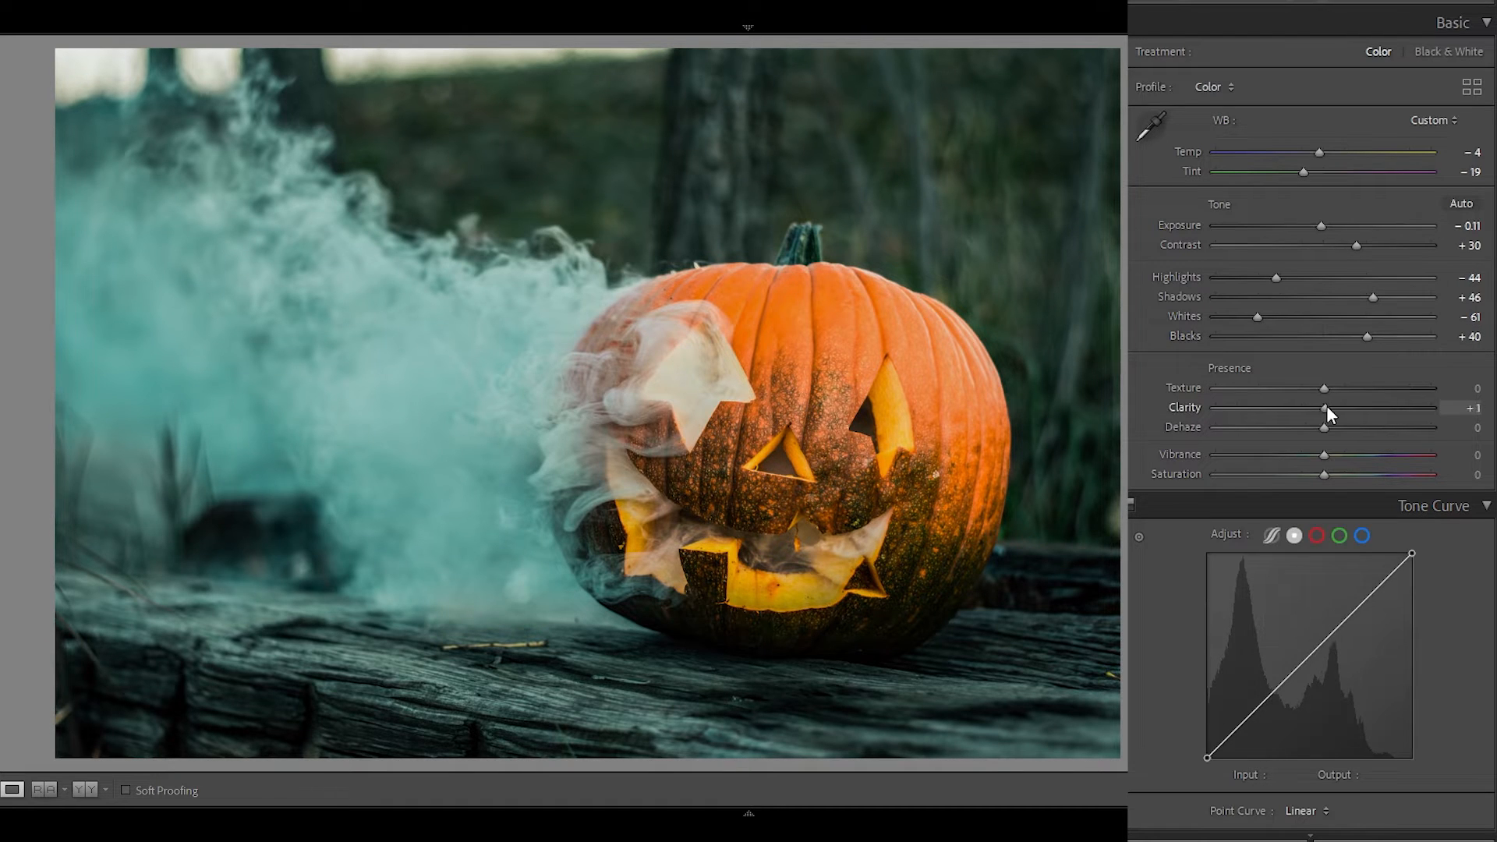
{"action": "left_click_drag", "start_coordinate": [1326, 405], "coordinate": [1307, 474]}
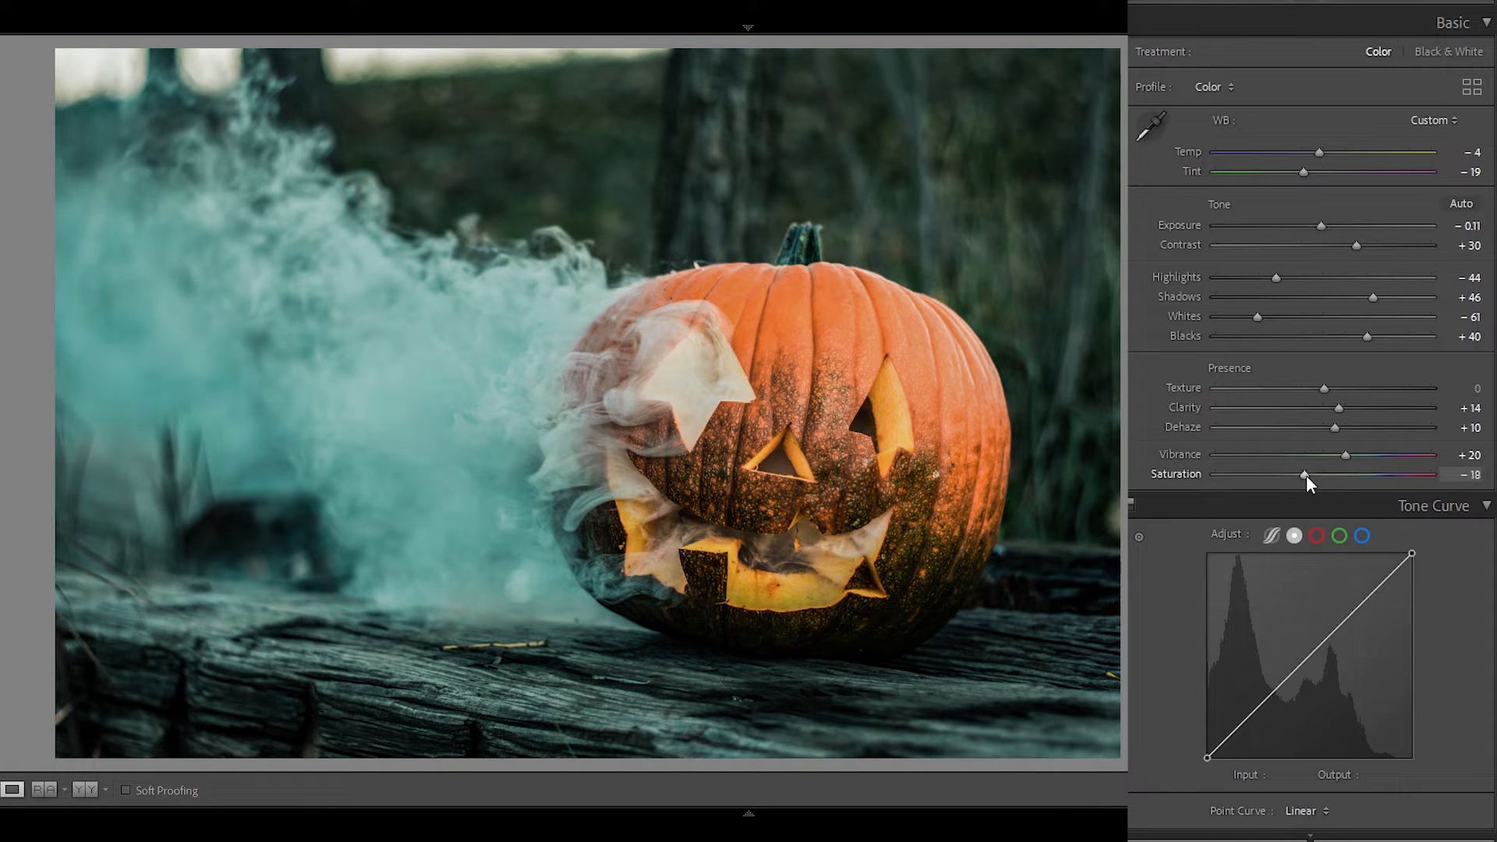
Shape the tone curve with a lifted black point, shadows at input 66 and output 45, raised midtones, and a highlight point at 231/232.
{"action": "scroll", "coordinate": [1312, 421], "scroll_direction": "down", "scroll_amount": 6}
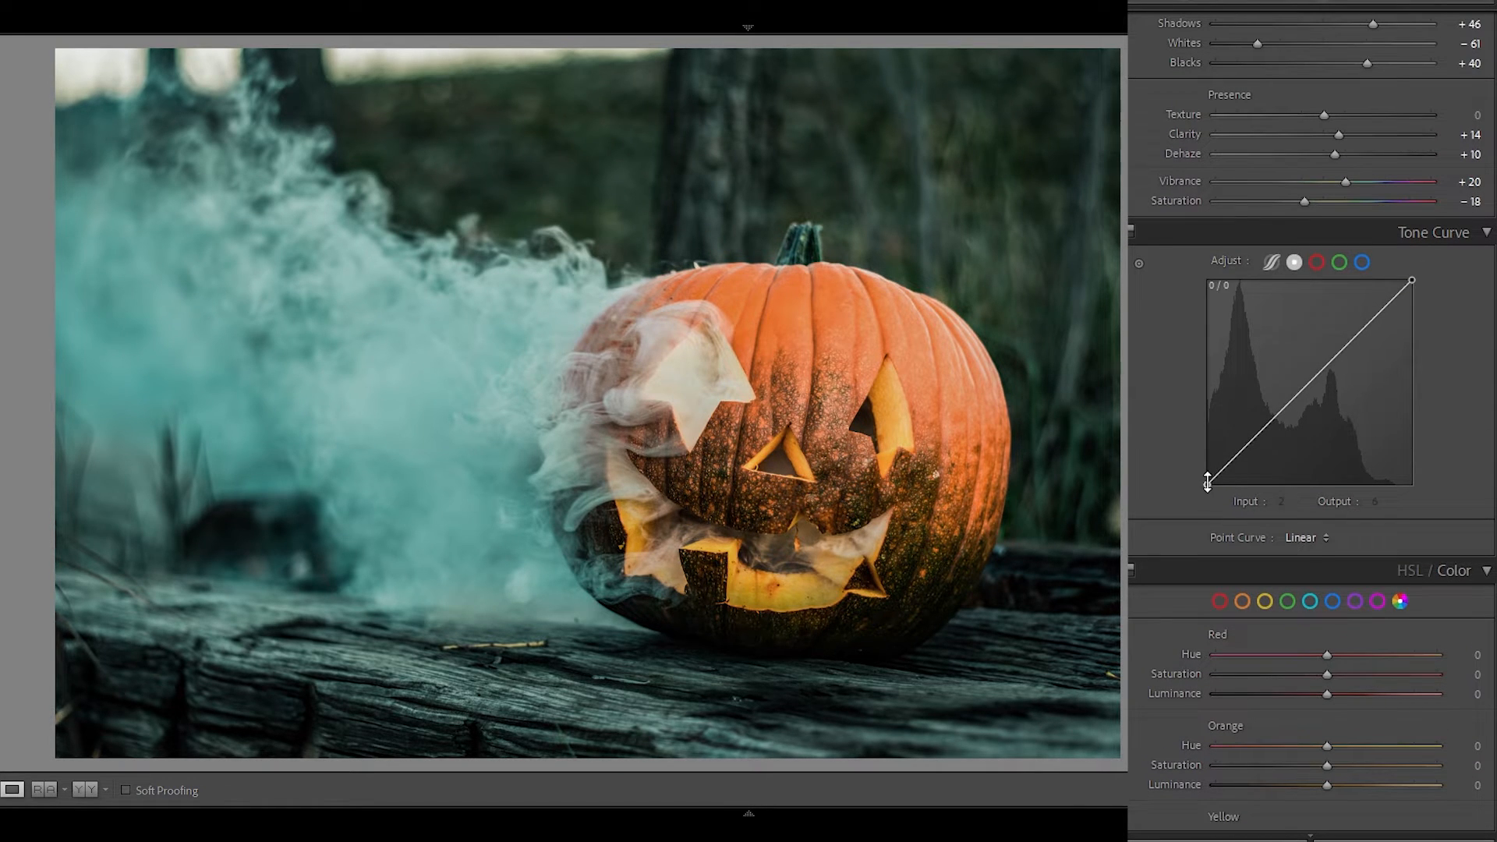
{"action": "left_click_drag", "start_coordinate": [1206, 485], "coordinate": [1265, 446]}
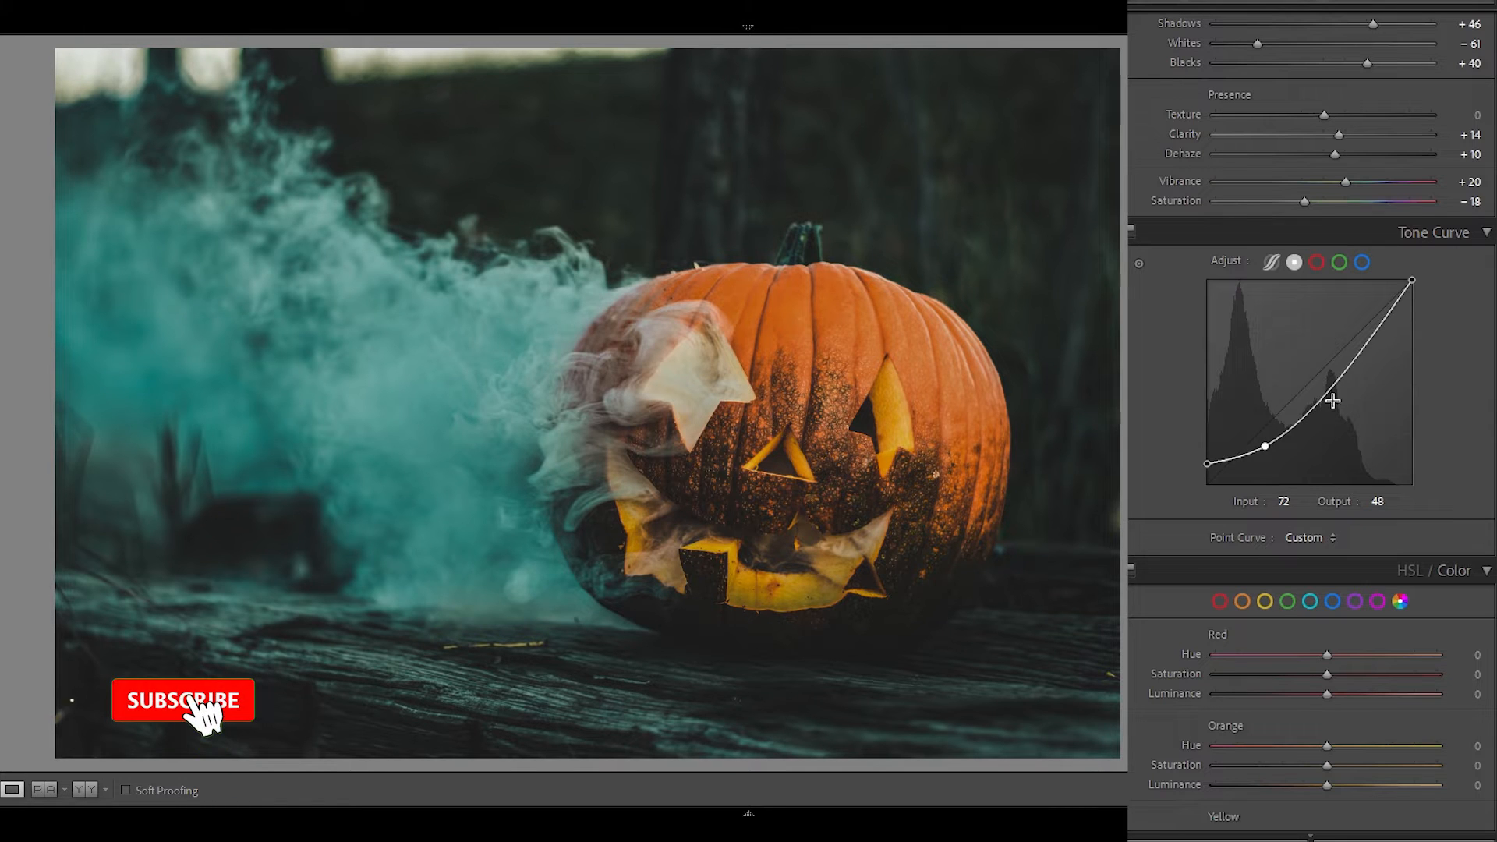
{"action": "left_click_drag", "start_coordinate": [1316, 398], "coordinate": [1310, 382]}
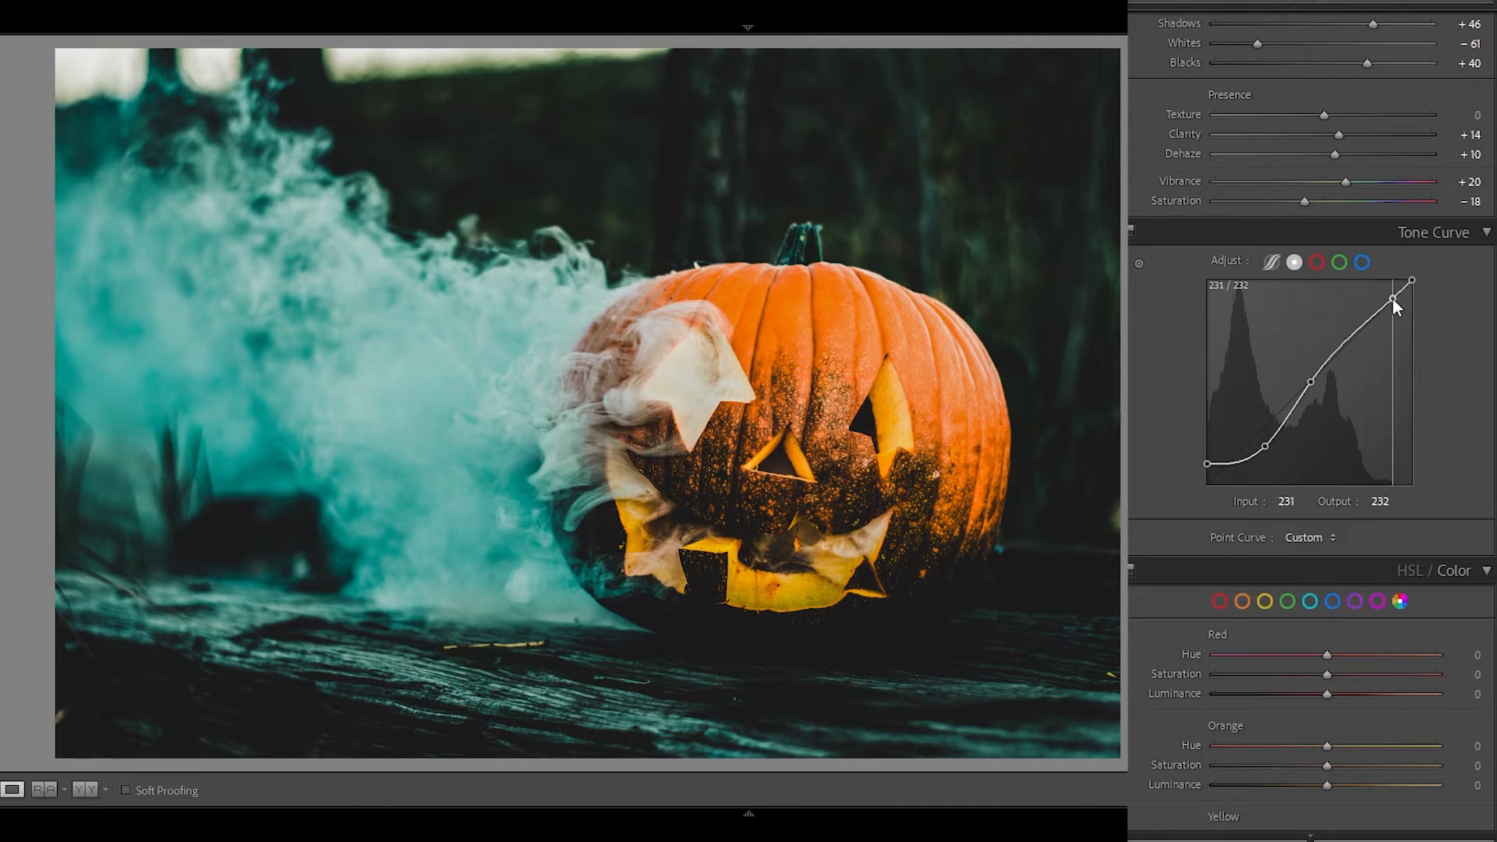
{"action": "left_click", "coordinate": [1392, 298]}
{"action": "left_click_drag", "start_coordinate": [1264, 446], "coordinate": [1260, 448]}
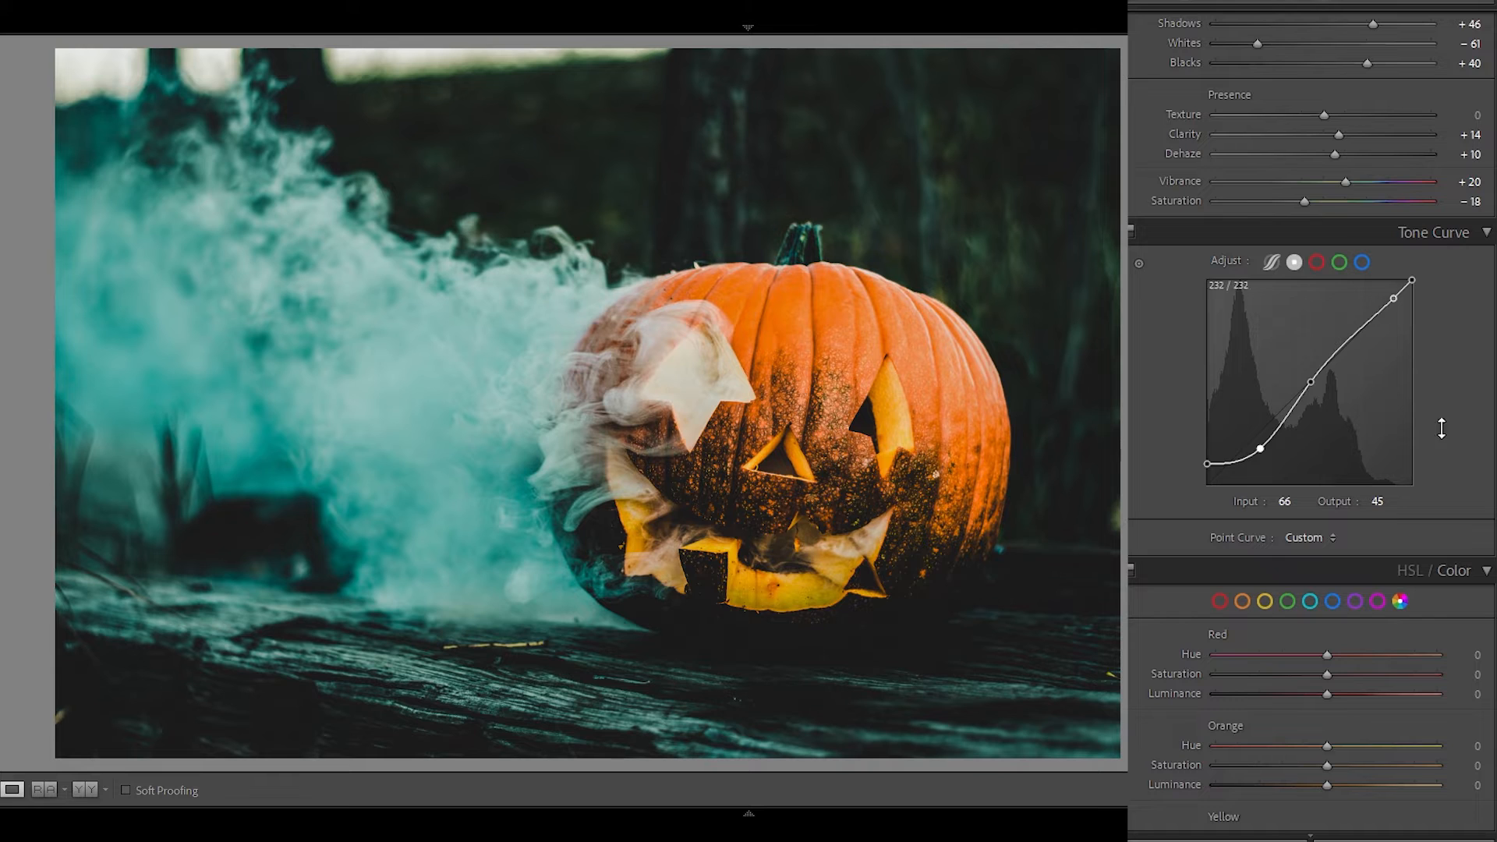
Set Orange to Hue −11, Saturation −10, Luminance +20, and Yellow to Hue −39, Saturation −44, Luminance +51.
{"action": "scroll", "coordinate": [1441, 428], "scroll_direction": "down", "scroll_amount": 6}
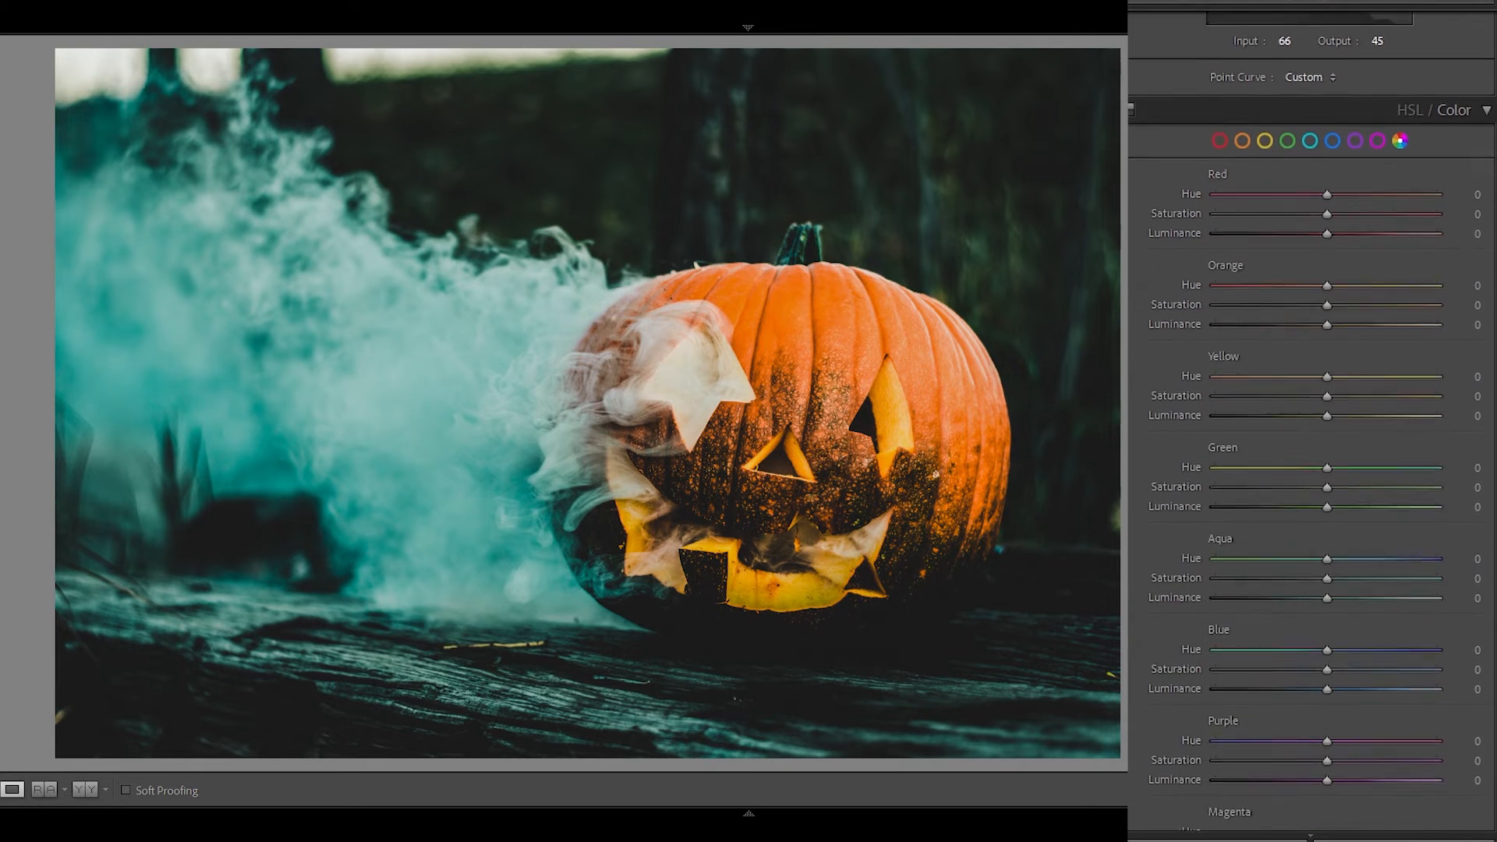
{"action": "scroll", "coordinate": [1312, 421], "scroll_direction": "down", "scroll_amount": 1}
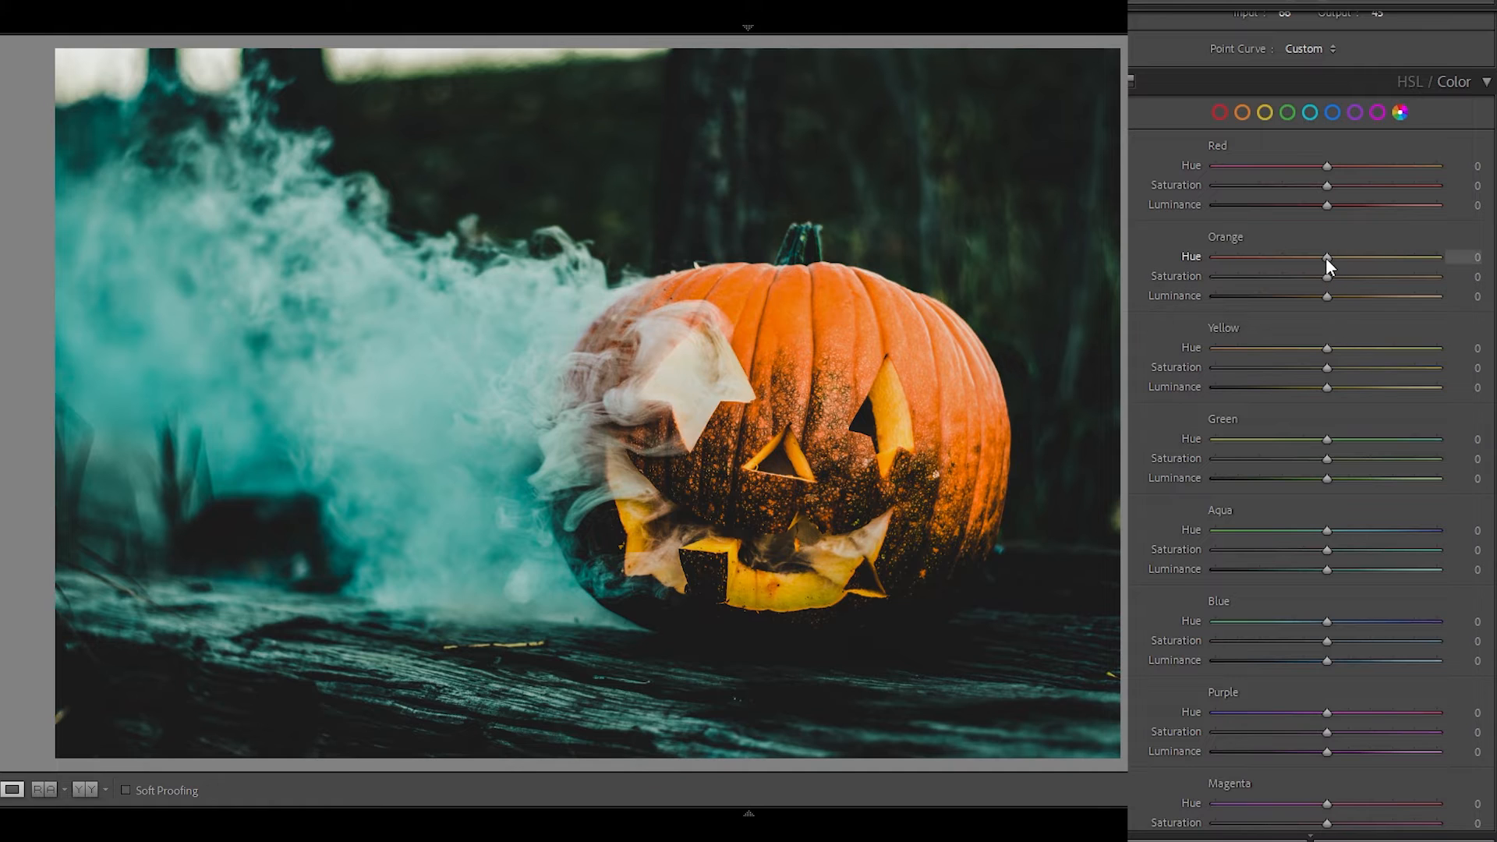
{"action": "left_click_drag", "start_coordinate": [1317, 259], "coordinate": [1313, 260]}
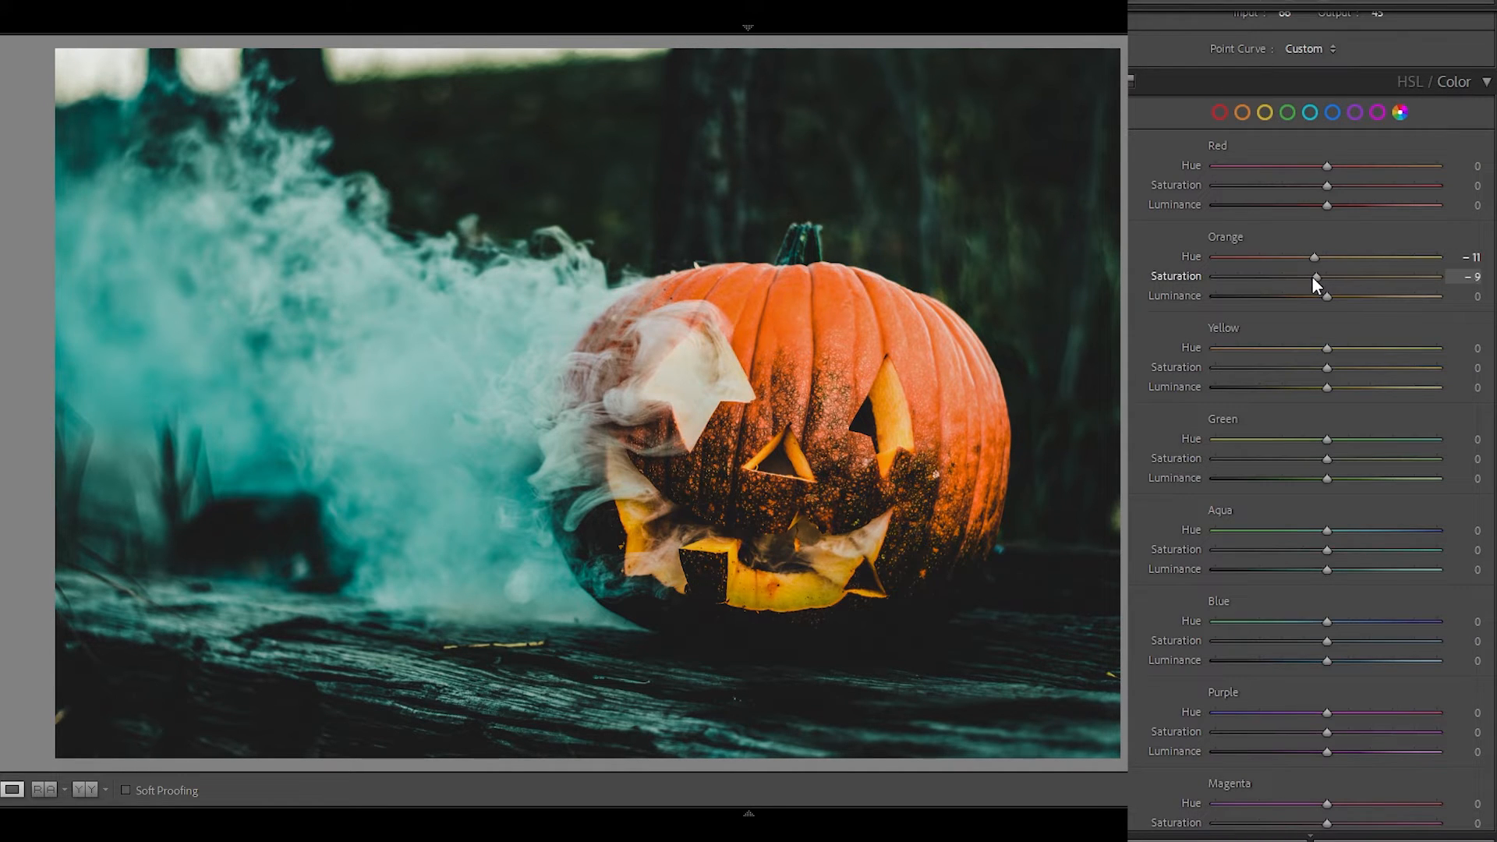
{"action": "left_click_drag", "start_coordinate": [1313, 277], "coordinate": [1348, 297]}
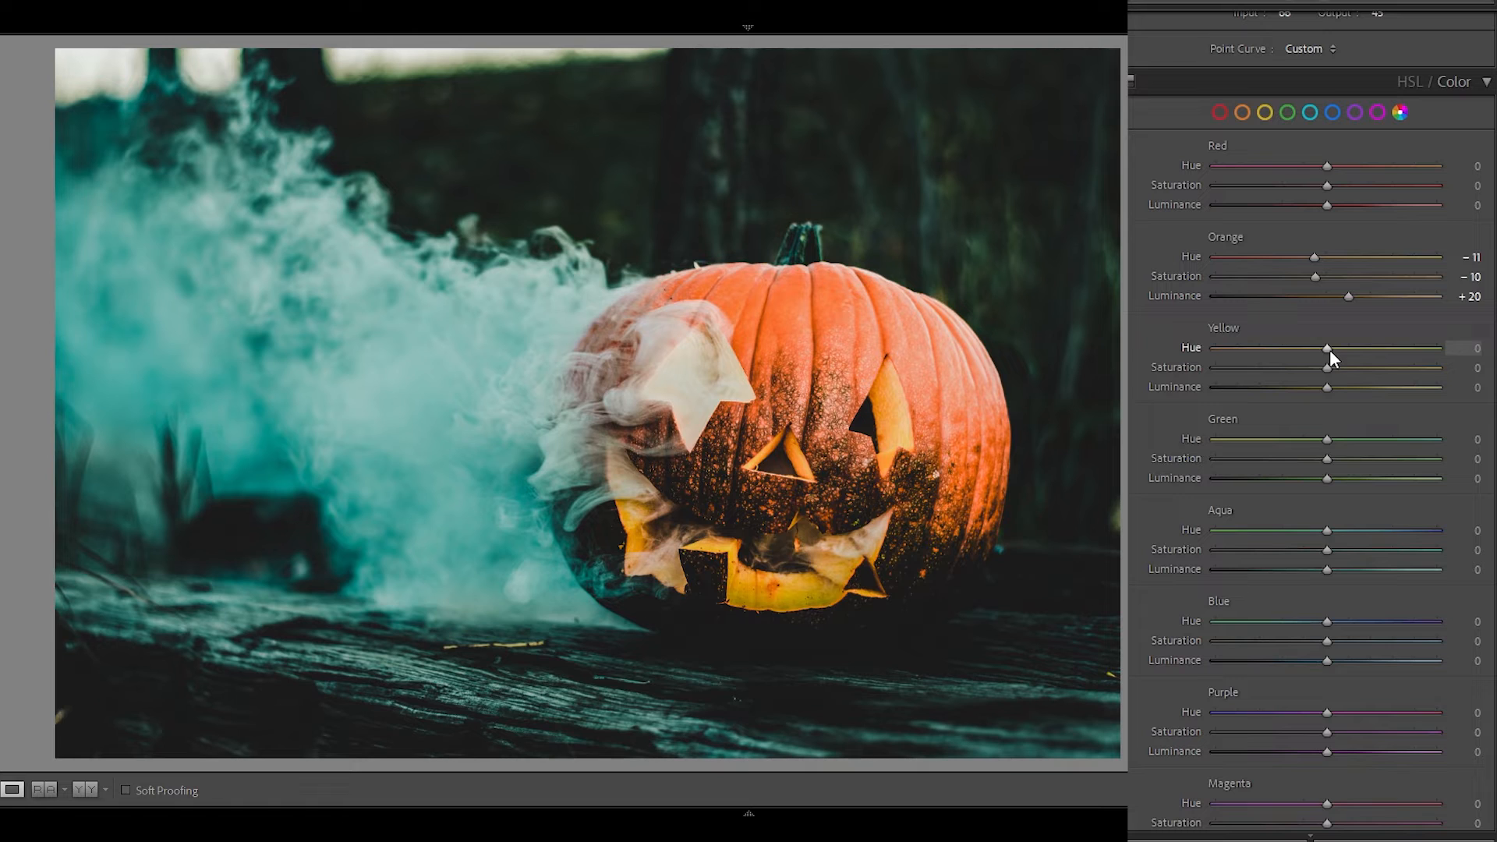
{"action": "left_click_drag", "start_coordinate": [1330, 349], "coordinate": [1293, 349]}
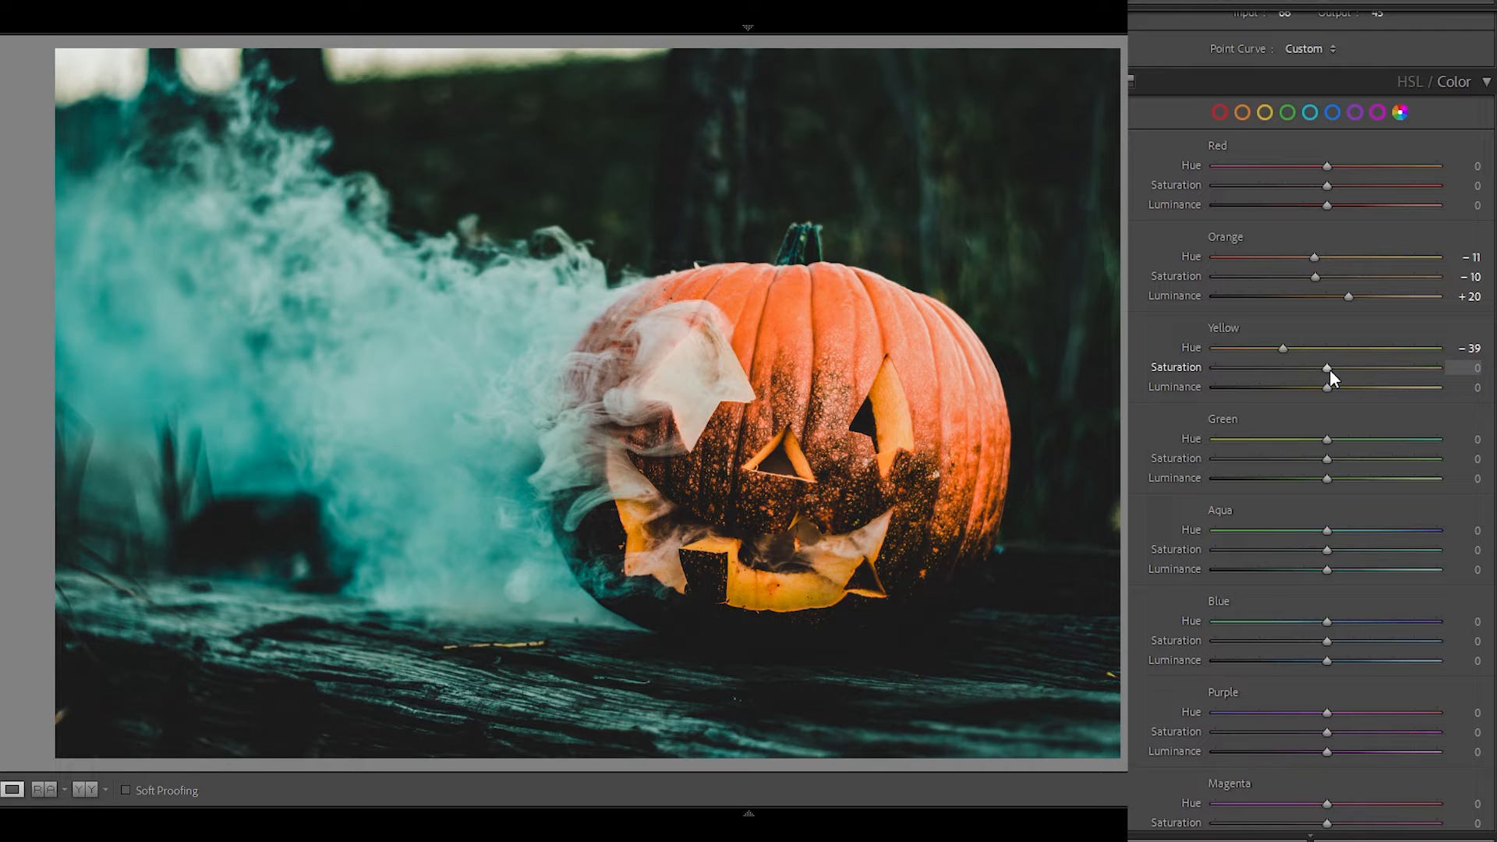
{"action": "left_click_drag", "start_coordinate": [1330, 370], "coordinate": [1381, 390]}
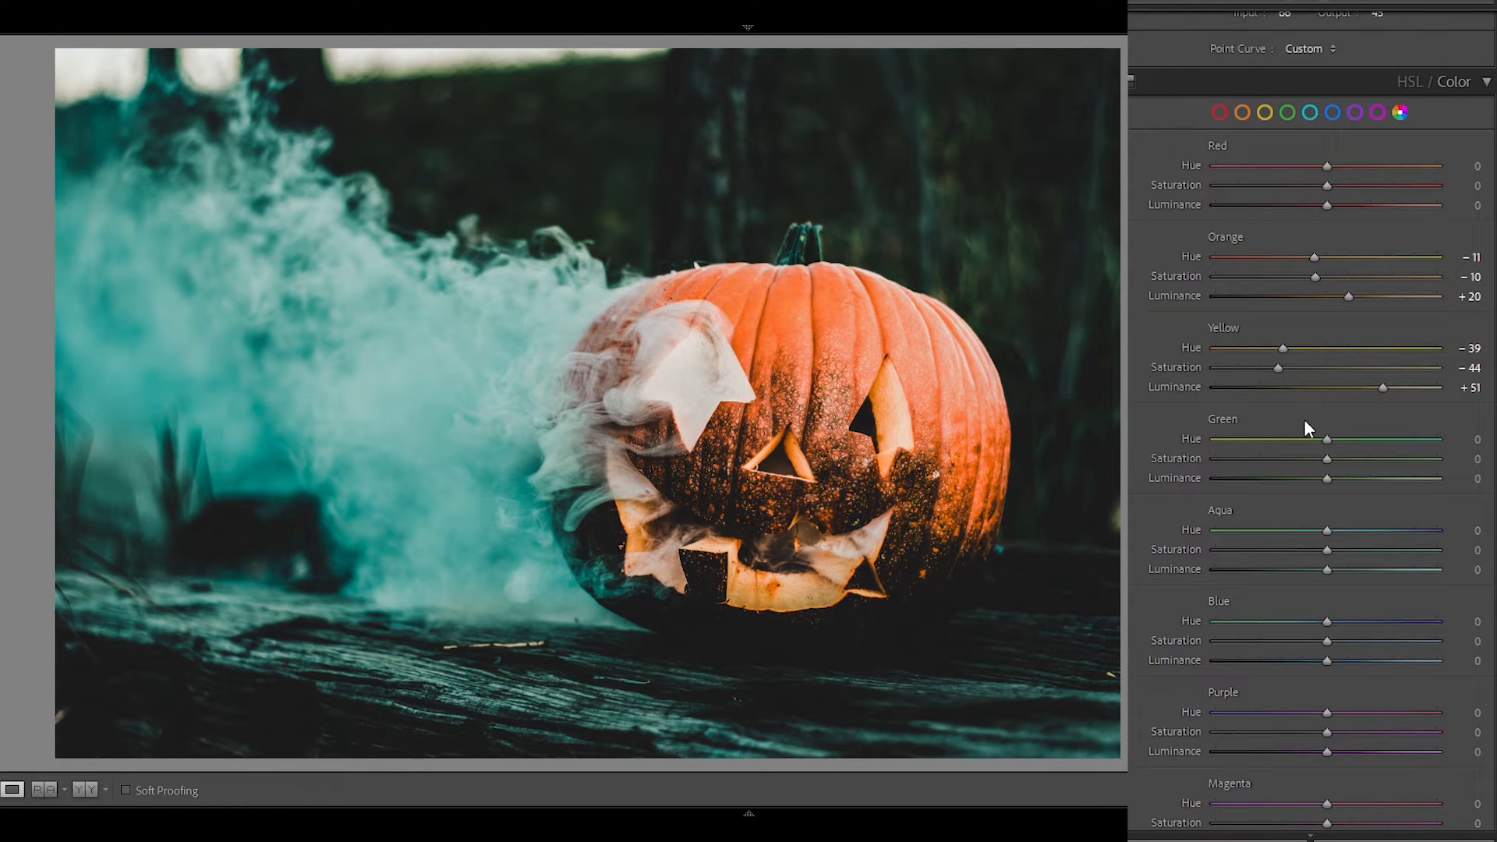
Reduce color saturation to −100 for Green, −65 for Aqua, −42 for Blue, −100 for Purple and −100 for Magenta.
{"action": "scroll", "coordinate": [1312, 421], "scroll_direction": "down", "scroll_amount": 3}
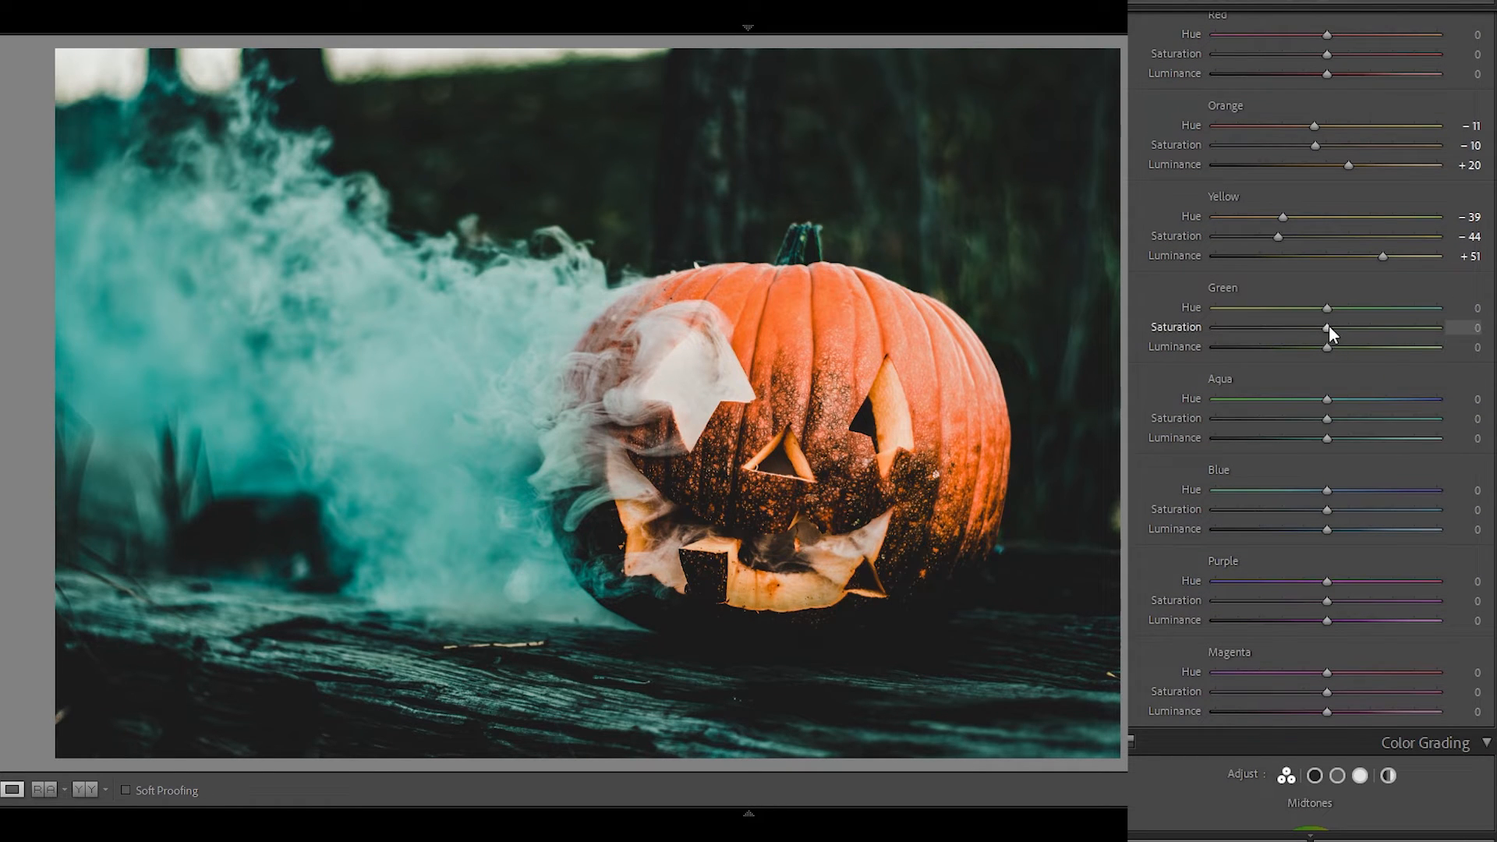
{"action": "left_click_drag", "start_coordinate": [1327, 328], "coordinate": [1174, 327]}
{"action": "left_click_drag", "start_coordinate": [1326, 419], "coordinate": [1253, 418]}
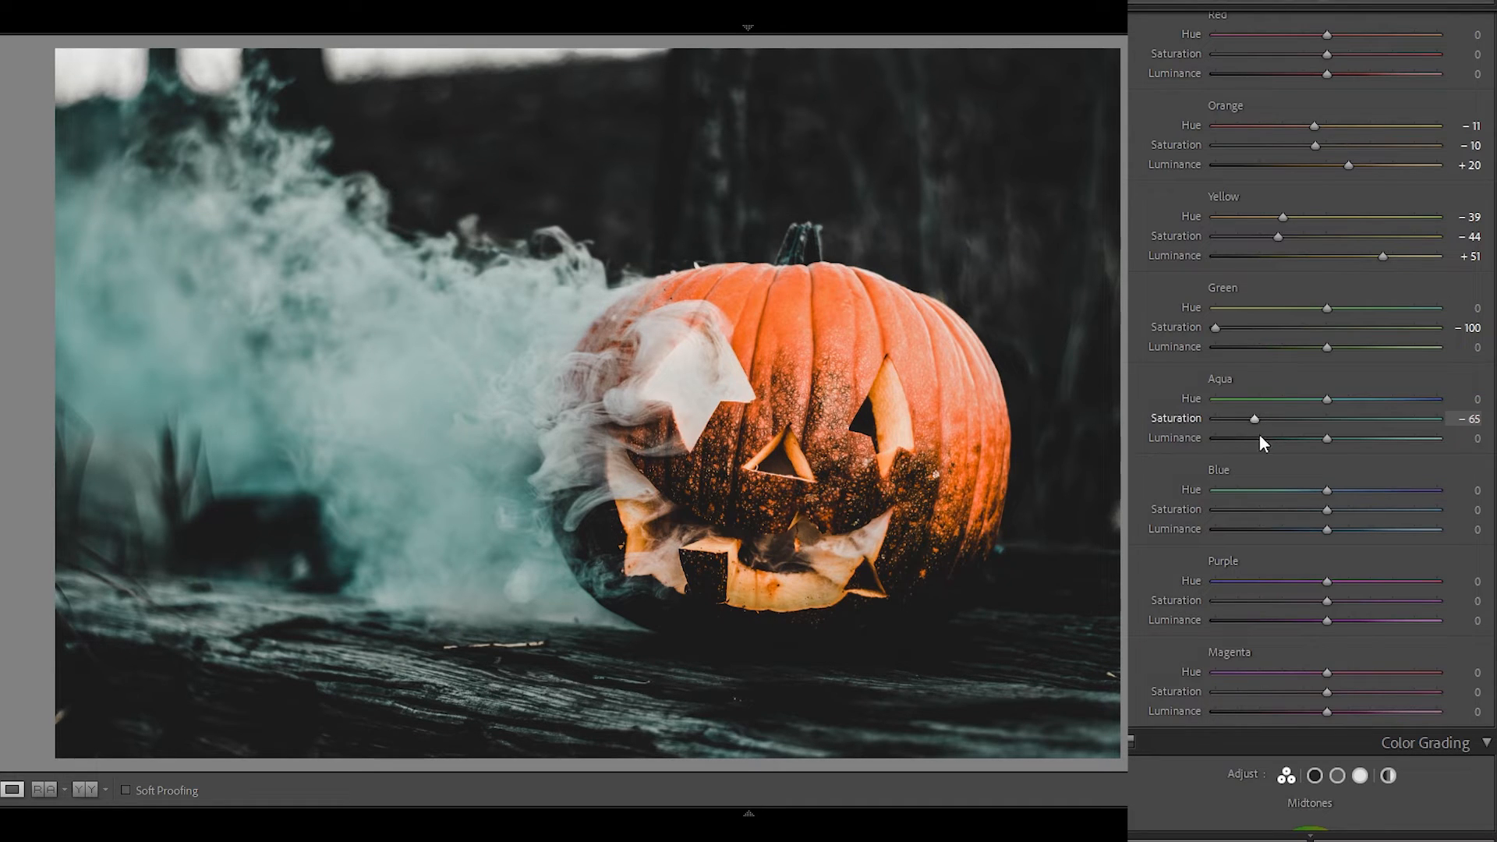
{"action": "left_click_drag", "start_coordinate": [1326, 510], "coordinate": [1280, 505]}
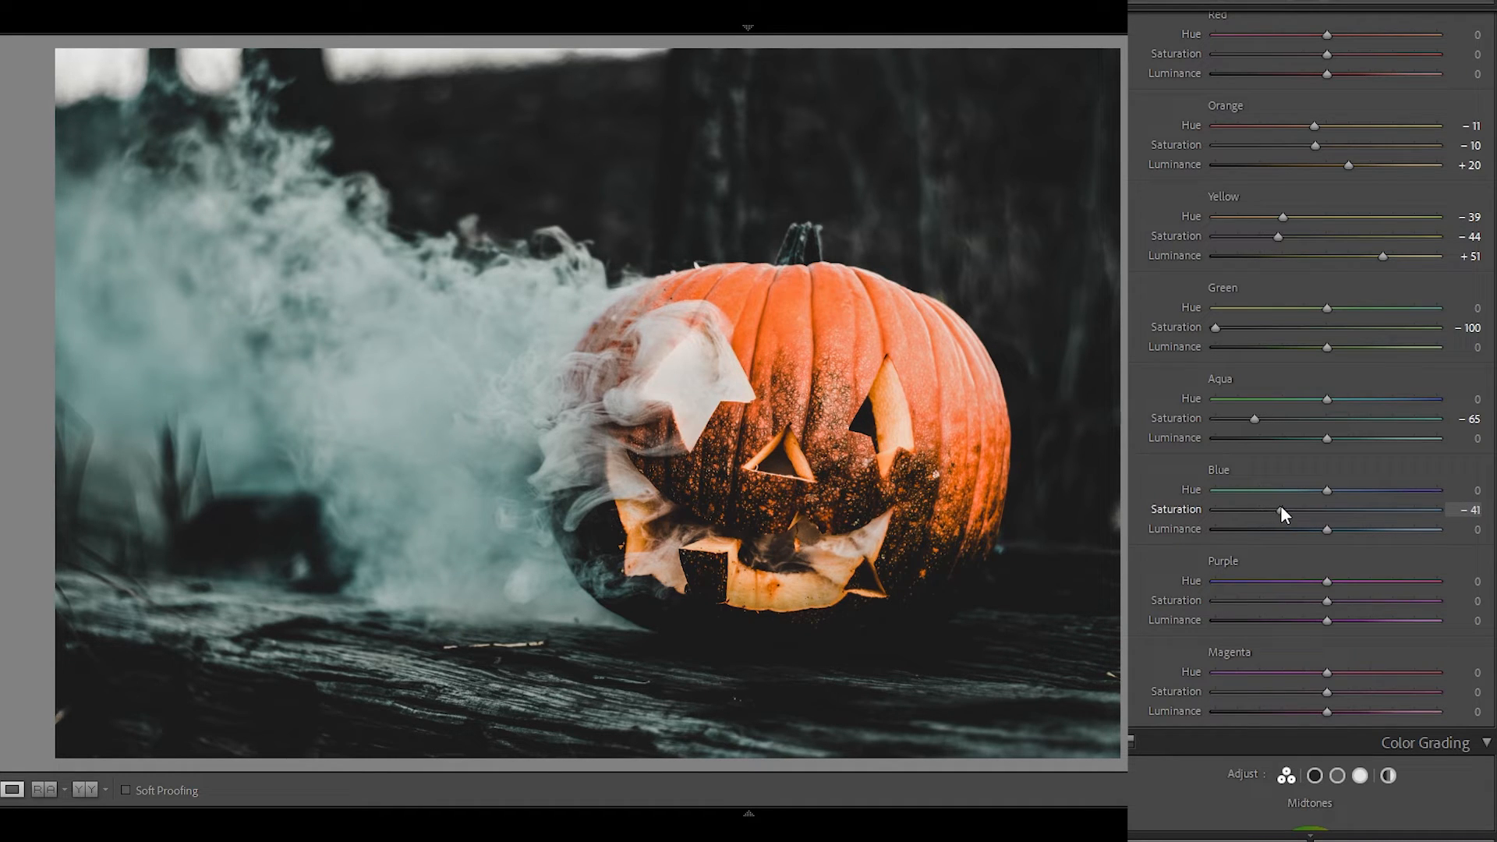
{"action": "scroll", "coordinate": [1289, 507], "scroll_direction": "down", "scroll_amount": 5}
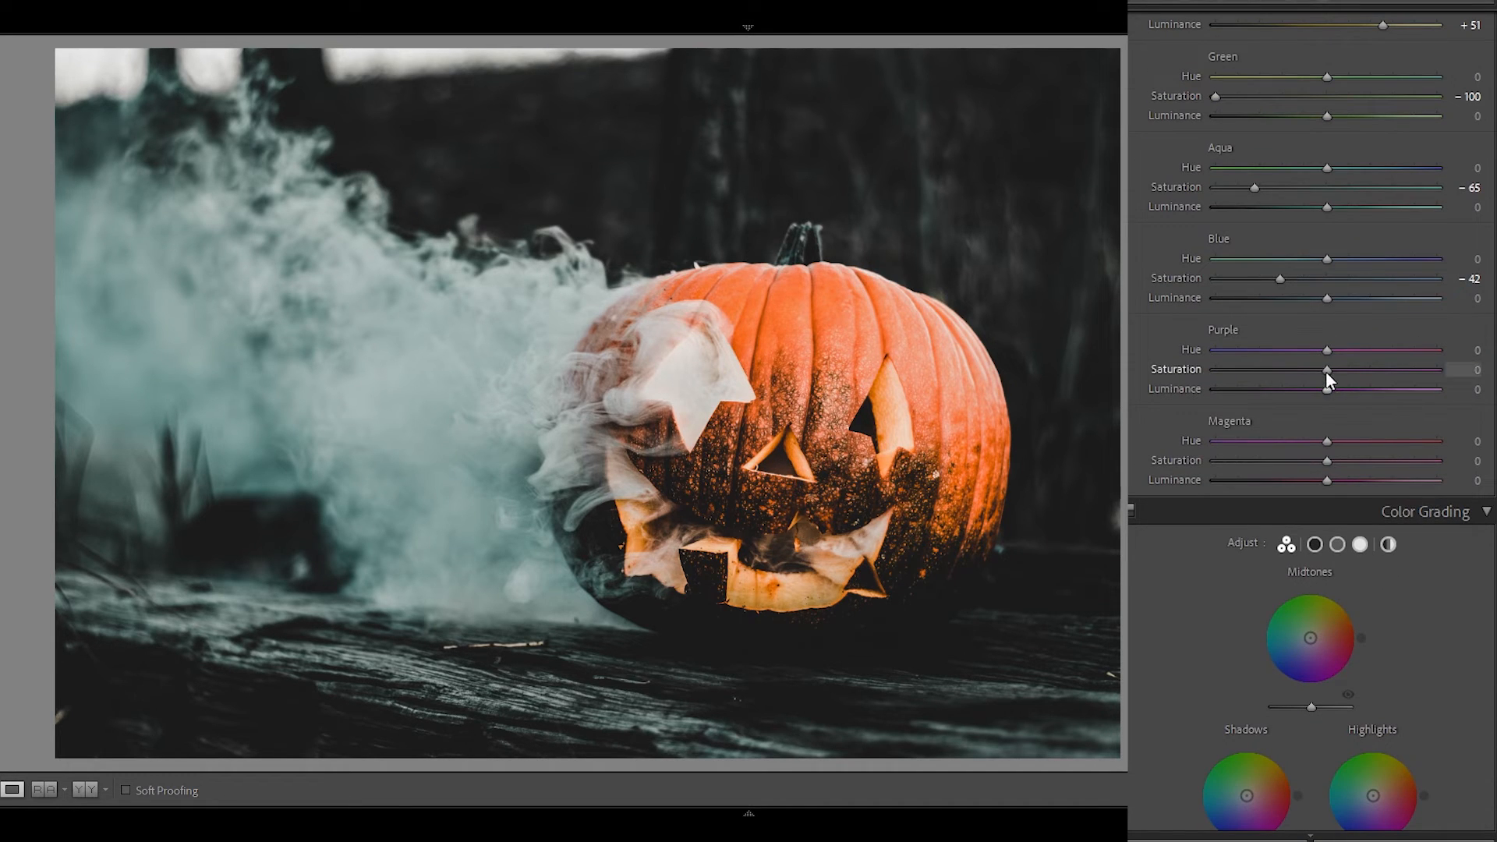
{"action": "left_click_drag", "start_coordinate": [1325, 371], "coordinate": [1197, 368]}
{"action": "left_click_drag", "start_coordinate": [1326, 460], "coordinate": [1185, 456]}
Color grade the shadows with Hue 242 and Saturation 10.
{"action": "scroll", "coordinate": [1317, 390], "scroll_direction": "down", "scroll_amount": 5}
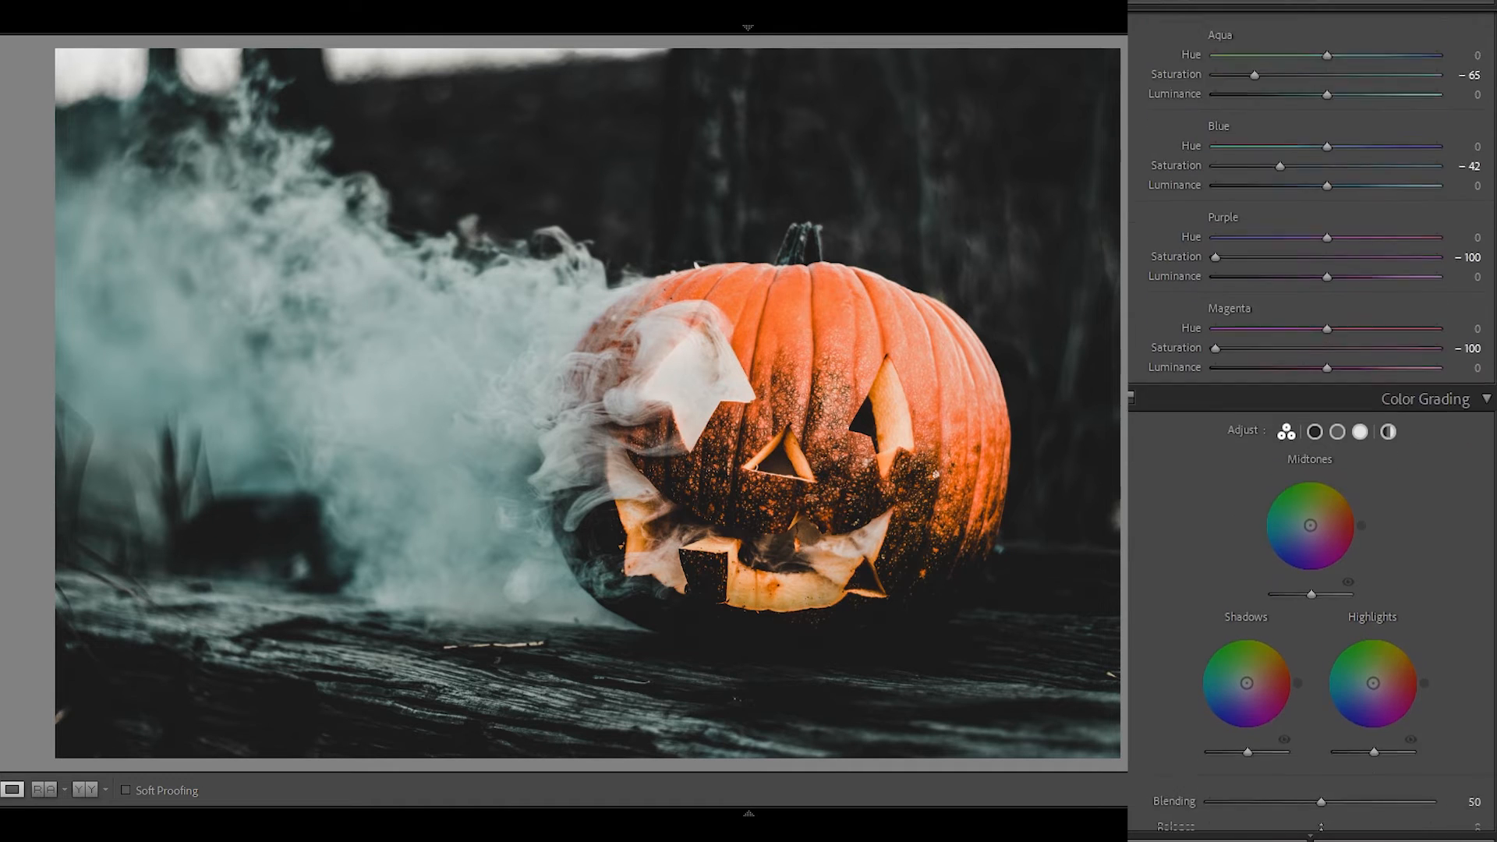
{"action": "left_click", "coordinate": [1314, 277]}
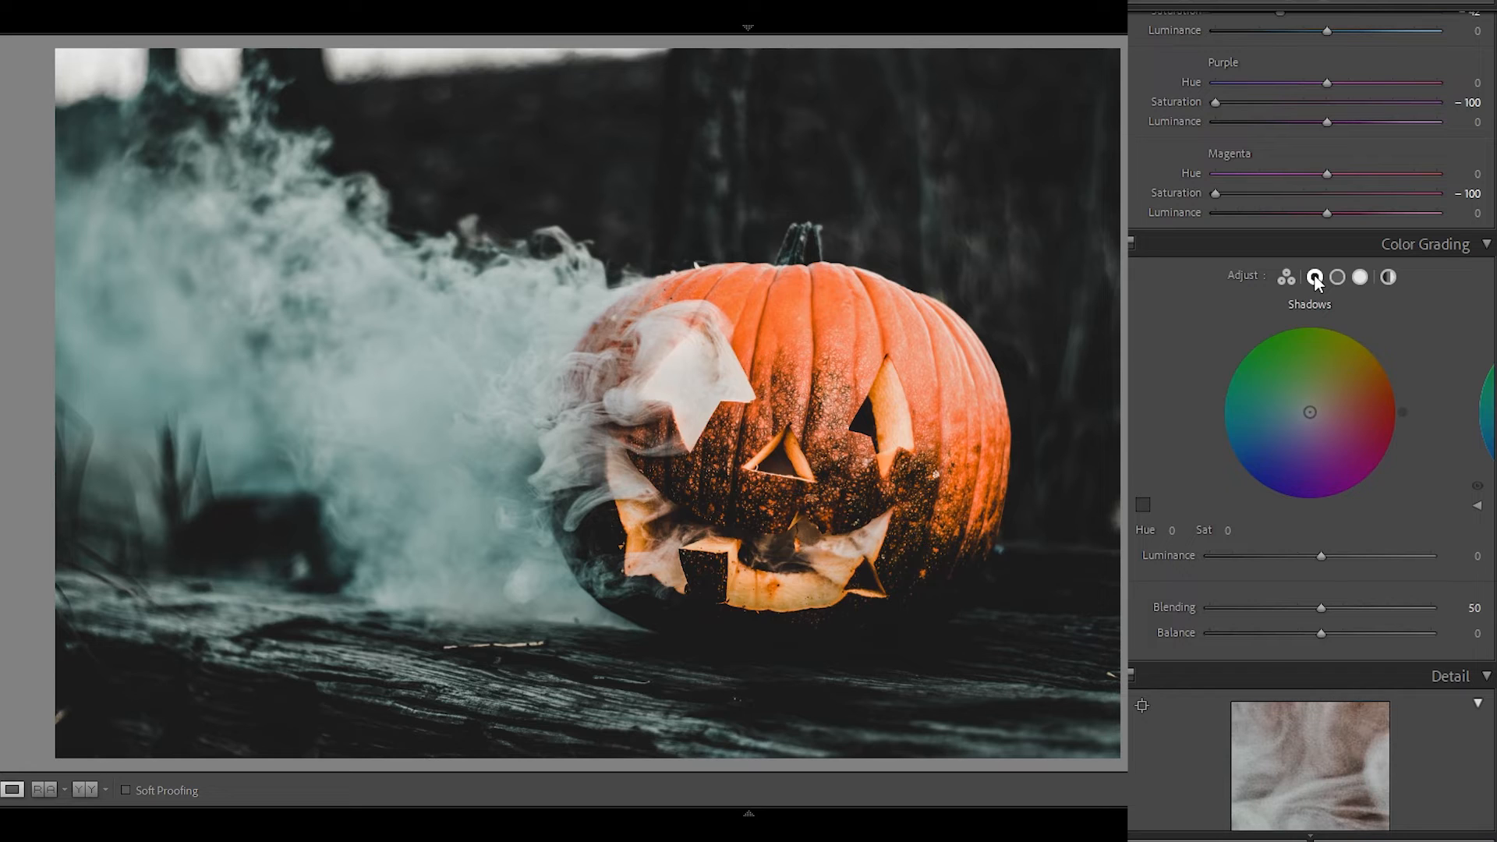
{"action": "left_click_drag", "start_coordinate": [1172, 533], "coordinate": [1364, 533]}
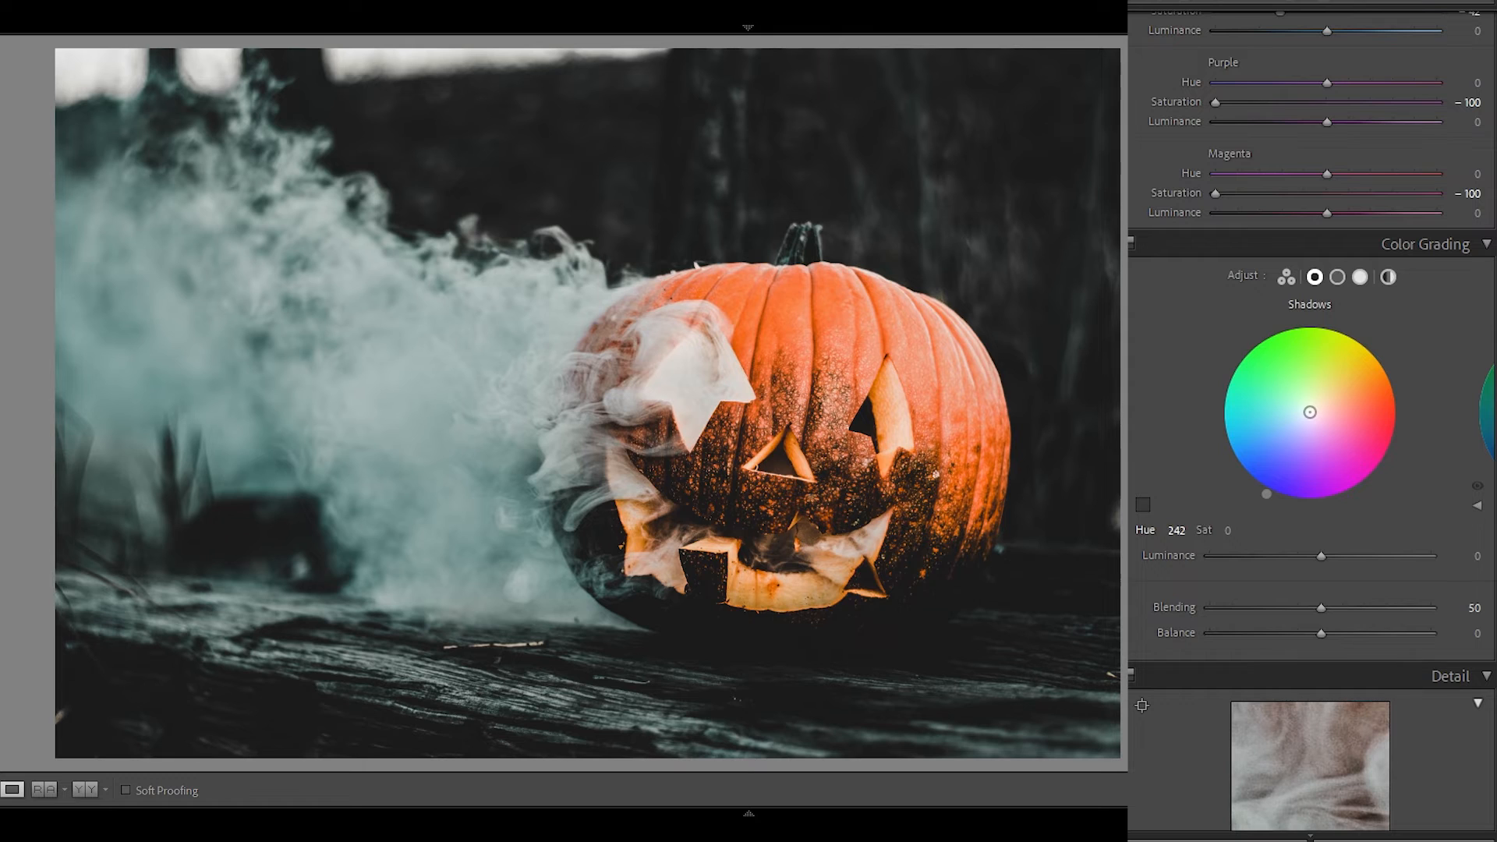
{"action": "left_click_drag", "start_coordinate": [1228, 535], "coordinate": [1236, 535]}
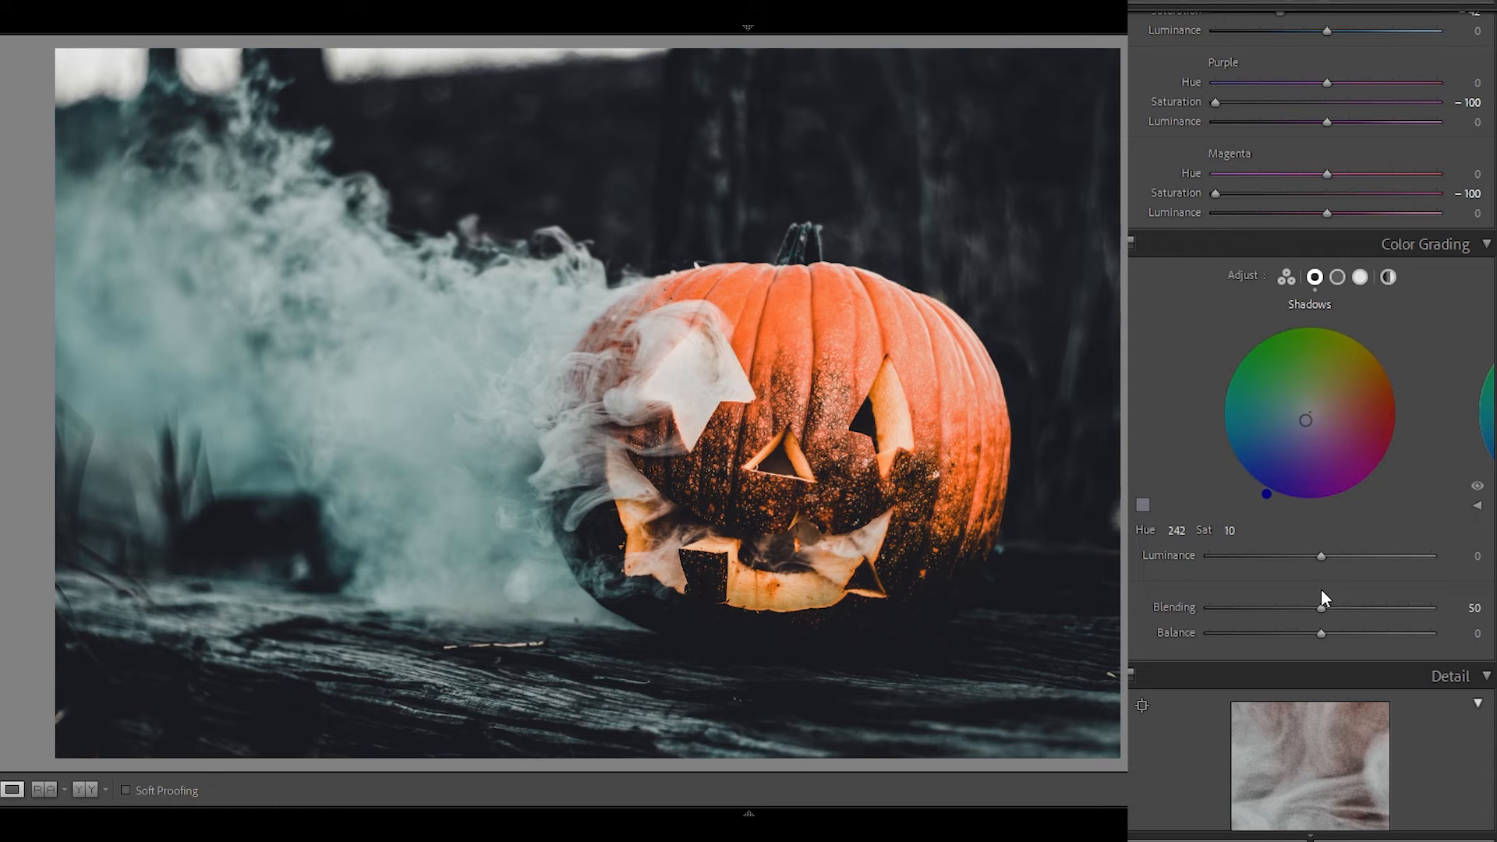
Set color grading Blending to 100 and Balance to −66, and grade the highlights with Hue 100 and Saturation 20.
{"action": "left_click_drag", "start_coordinate": [1321, 608], "coordinate": [1463, 608]}
{"action": "left_click_drag", "start_coordinate": [1325, 638], "coordinate": [1247, 633]}
{"action": "left_click", "coordinate": [1361, 277]}
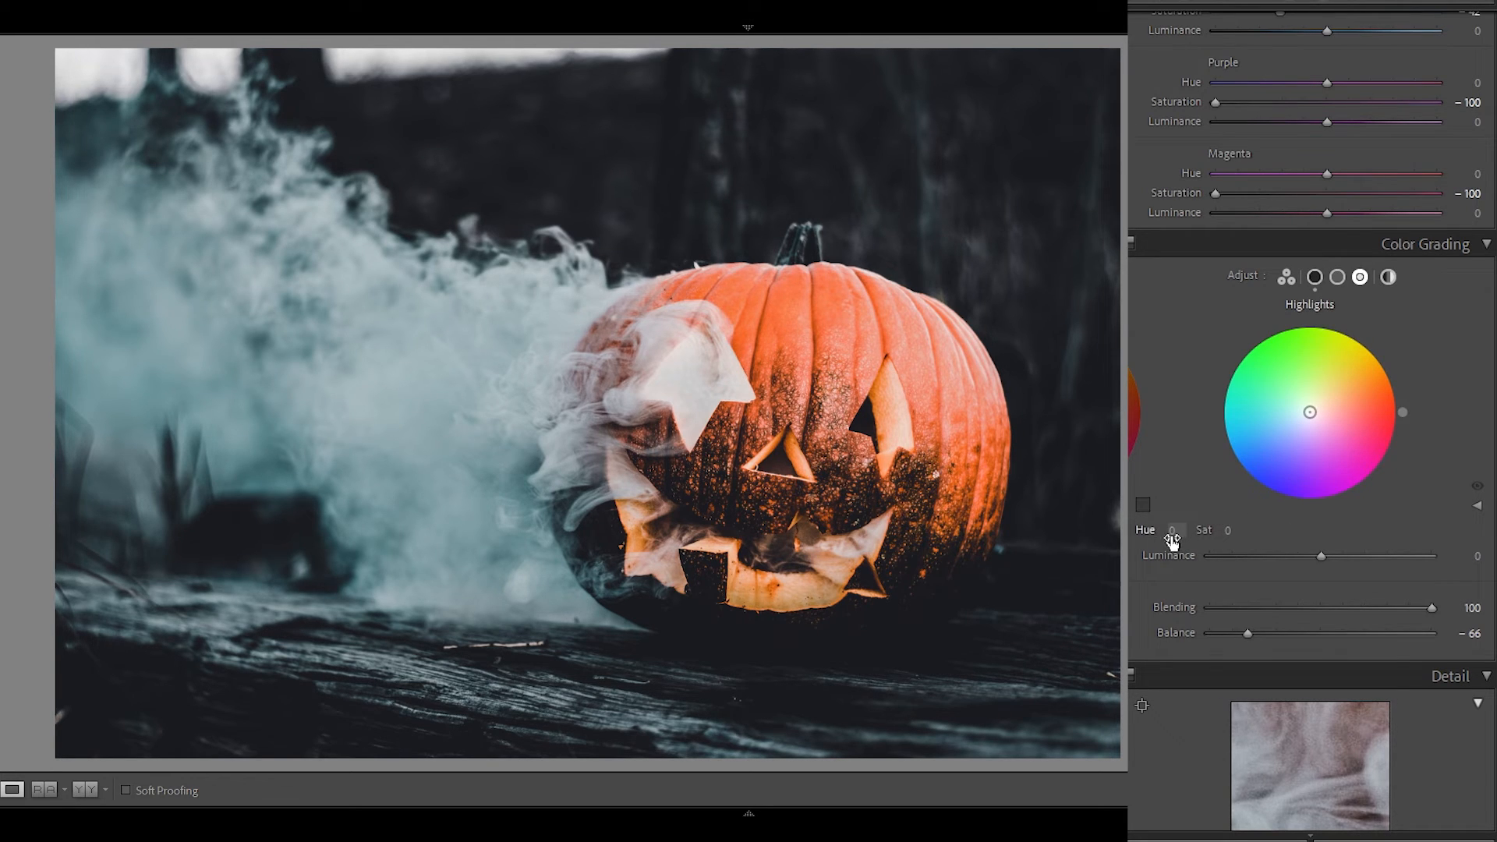
{"action": "left_click_drag", "start_coordinate": [1171, 531], "coordinate": [1246, 533]}
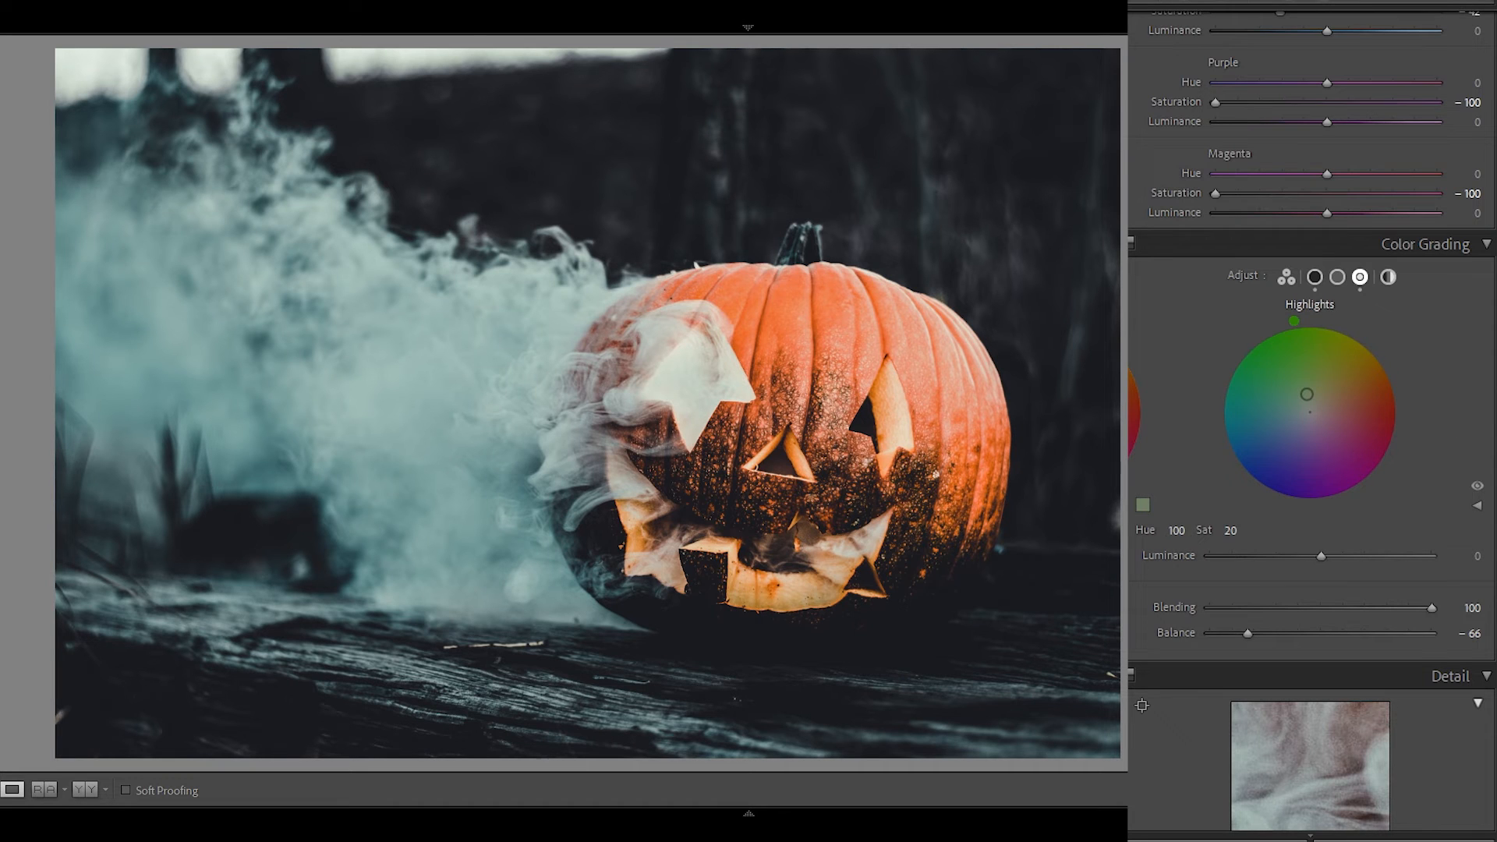
Set the sharpening Amount to 12 and noise reduction to Luminance 20 and Color 24.
{"action": "scroll", "coordinate": [1312, 421], "scroll_direction": "down", "scroll_amount": 10}
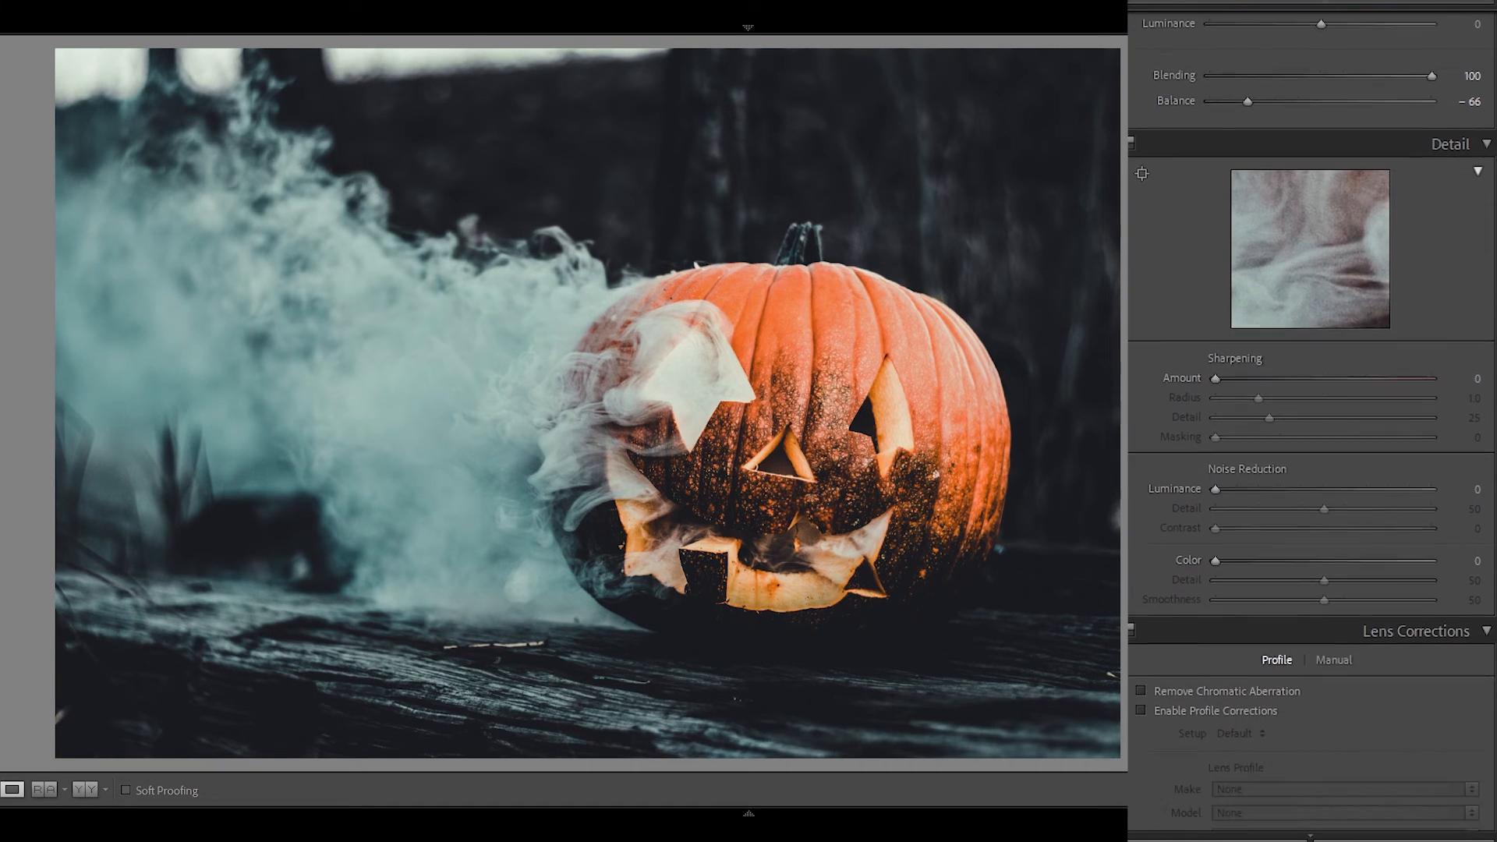
{"action": "scroll", "coordinate": [1312, 421], "scroll_direction": "down", "scroll_amount": 2}
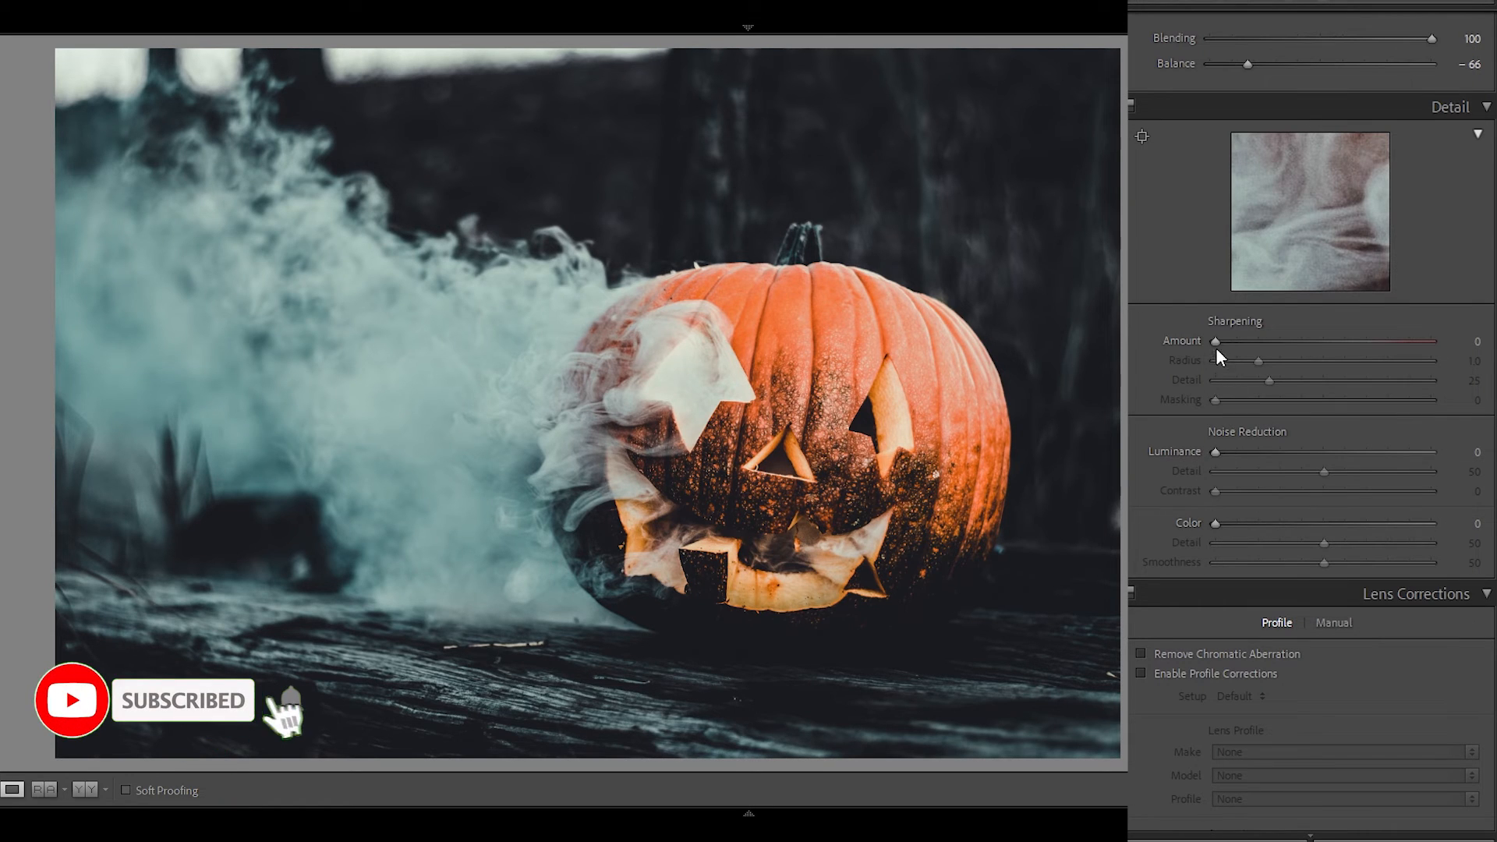
{"action": "left_click_drag", "start_coordinate": [1215, 343], "coordinate": [1229, 338]}
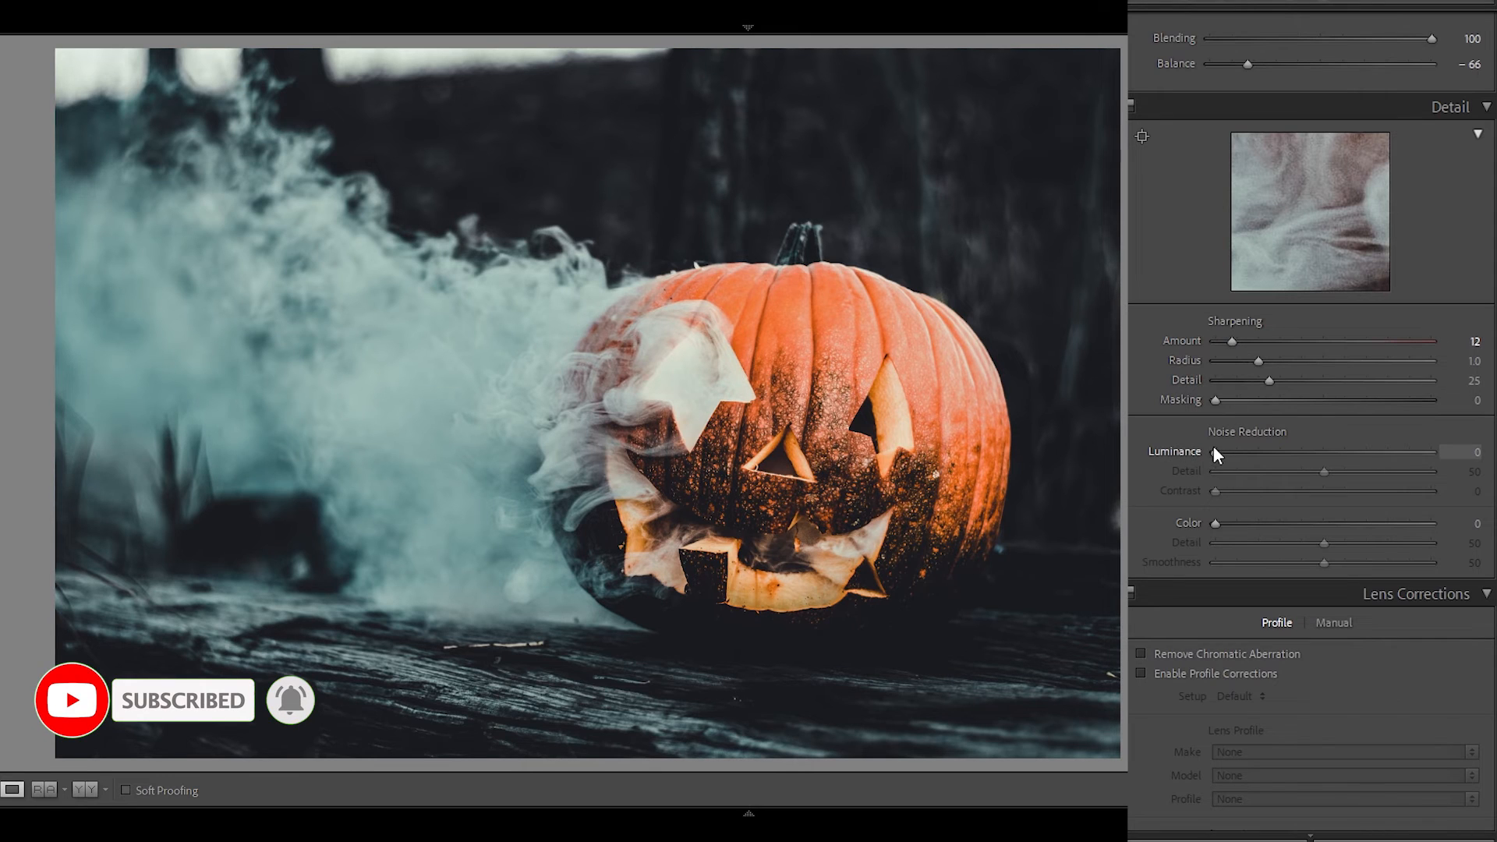
{"action": "left_click_drag", "start_coordinate": [1214, 452], "coordinate": [1245, 450]}
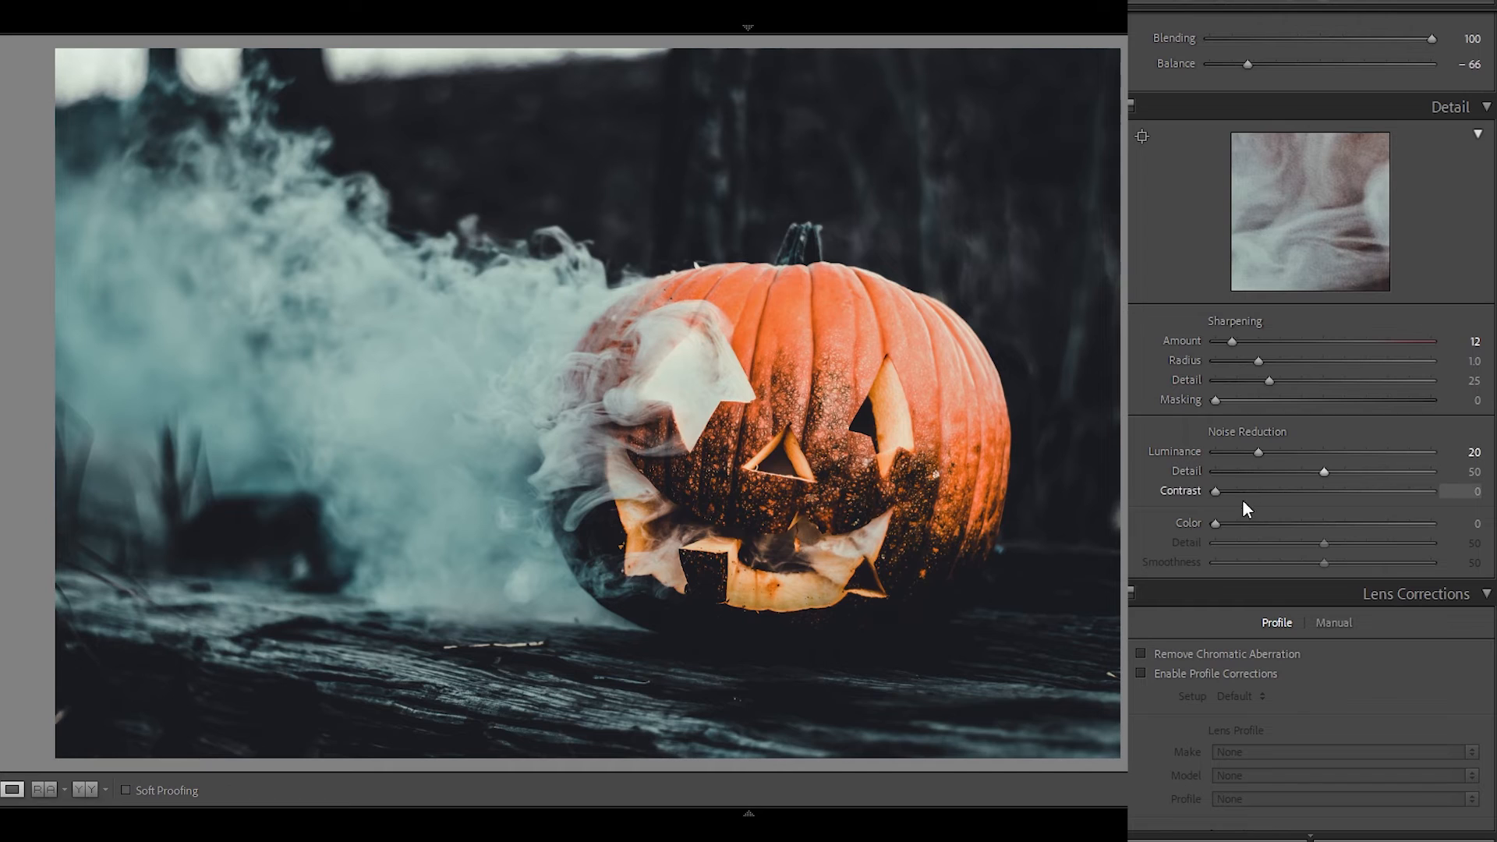
{"action": "left_click_drag", "start_coordinate": [1215, 523], "coordinate": [1266, 519]}
Enable Remove Chromatic Aberration in the lens corrections.
{"action": "scroll", "coordinate": [1310, 468], "scroll_direction": "down", "scroll_amount": 5}
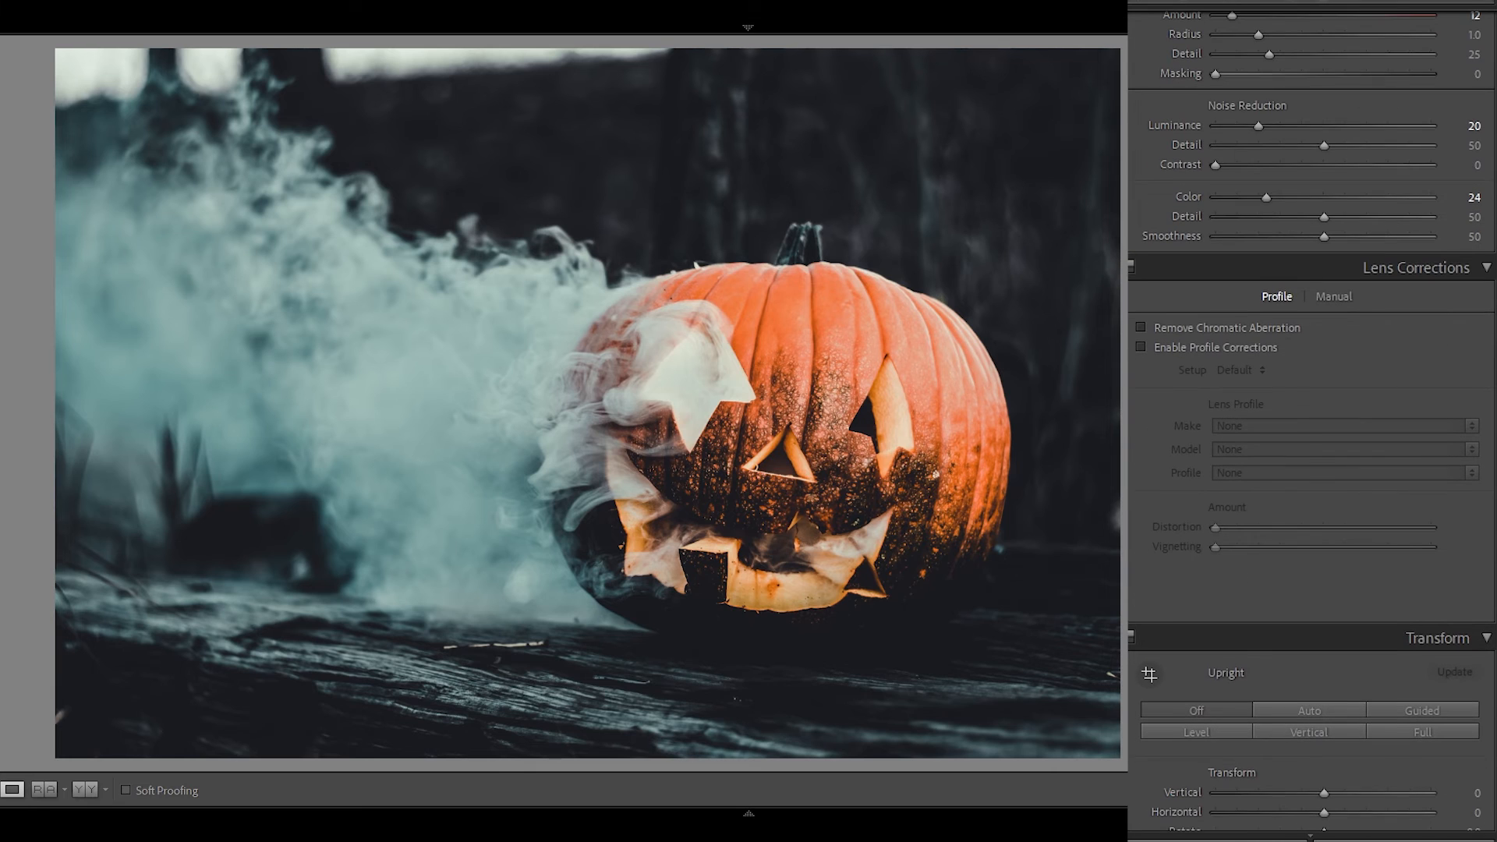
{"action": "left_click", "coordinate": [1158, 325]}
{"action": "scroll", "coordinate": [1463, 521], "scroll_direction": "down", "scroll_amount": 10}
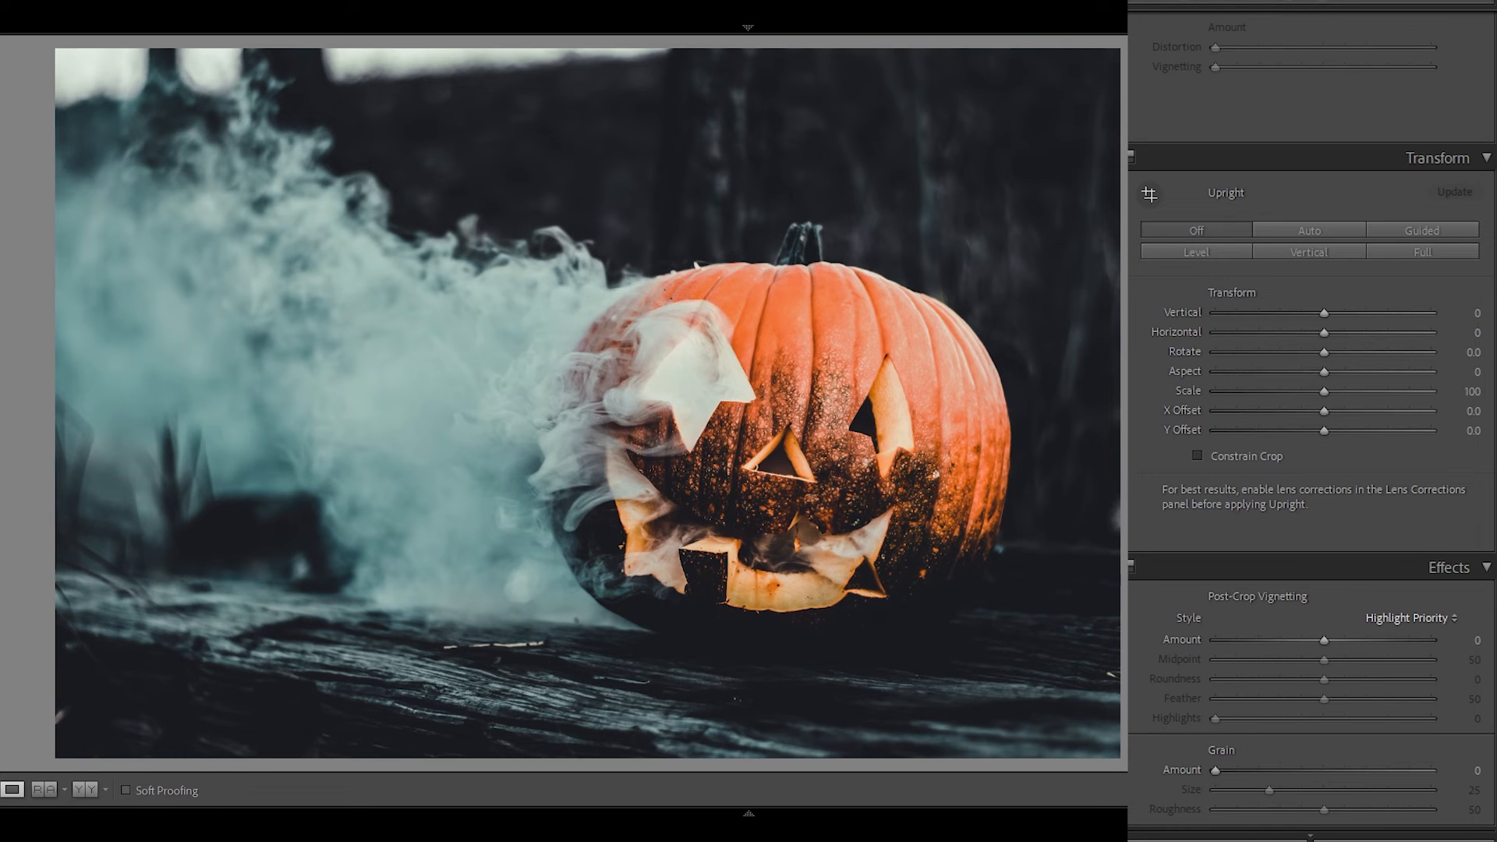
{"action": "left_click_drag", "start_coordinate": [1324, 313], "coordinate": [1321, 314]}
{"action": "double_click", "coordinate": [1323, 315]}
Add a post-crop vignette with an Amount of −12.
{"action": "scroll", "coordinate": [1466, 655], "scroll_direction": "down", "scroll_amount": 3}
{"action": "scroll", "coordinate": [1325, 437], "scroll_direction": "down", "scroll_amount": 3}
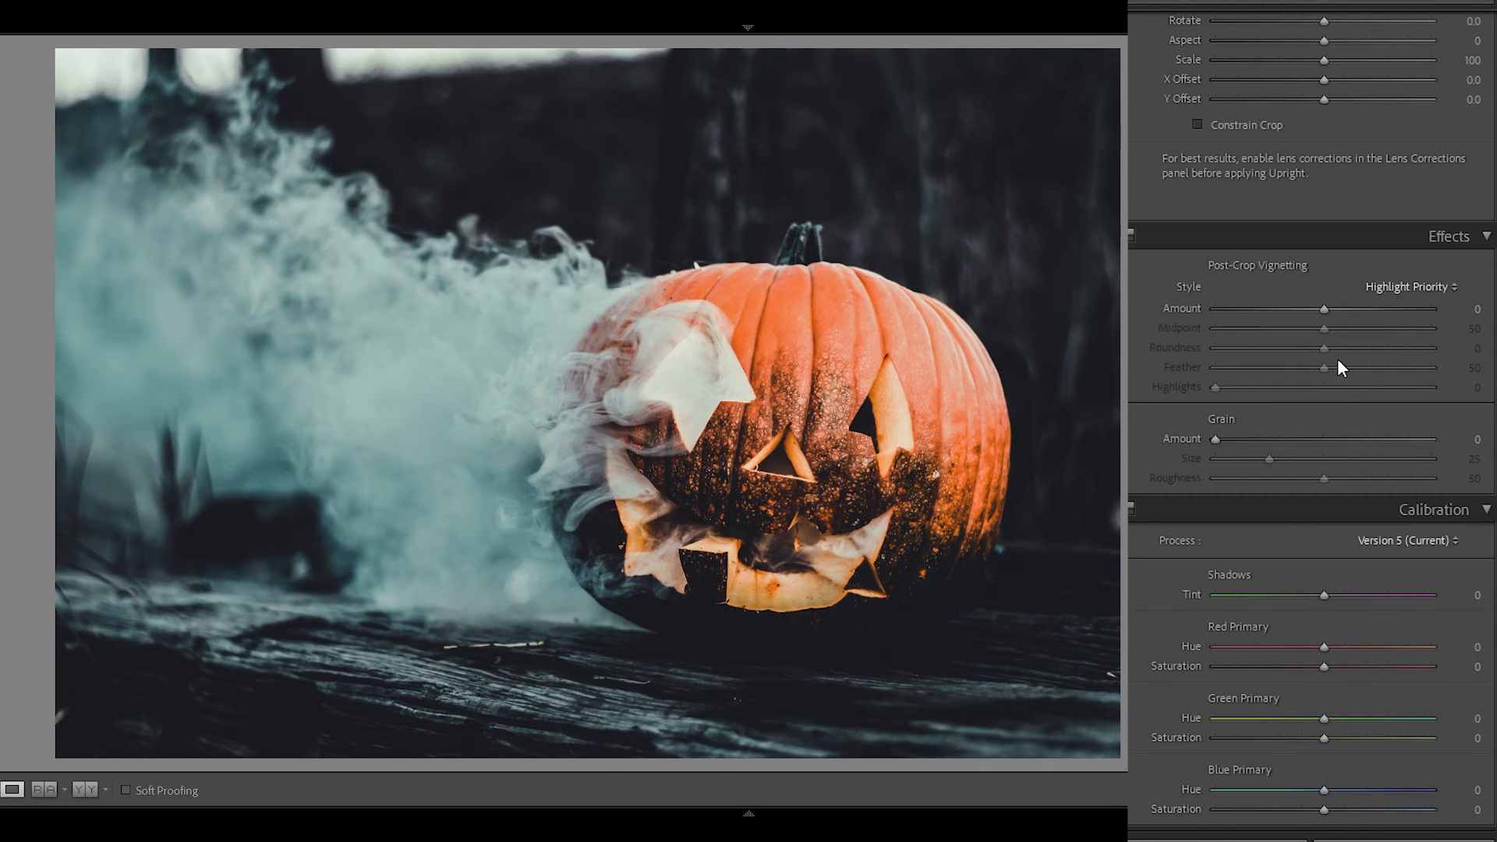
{"action": "left_click_drag", "start_coordinate": [1326, 306], "coordinate": [1313, 310]}
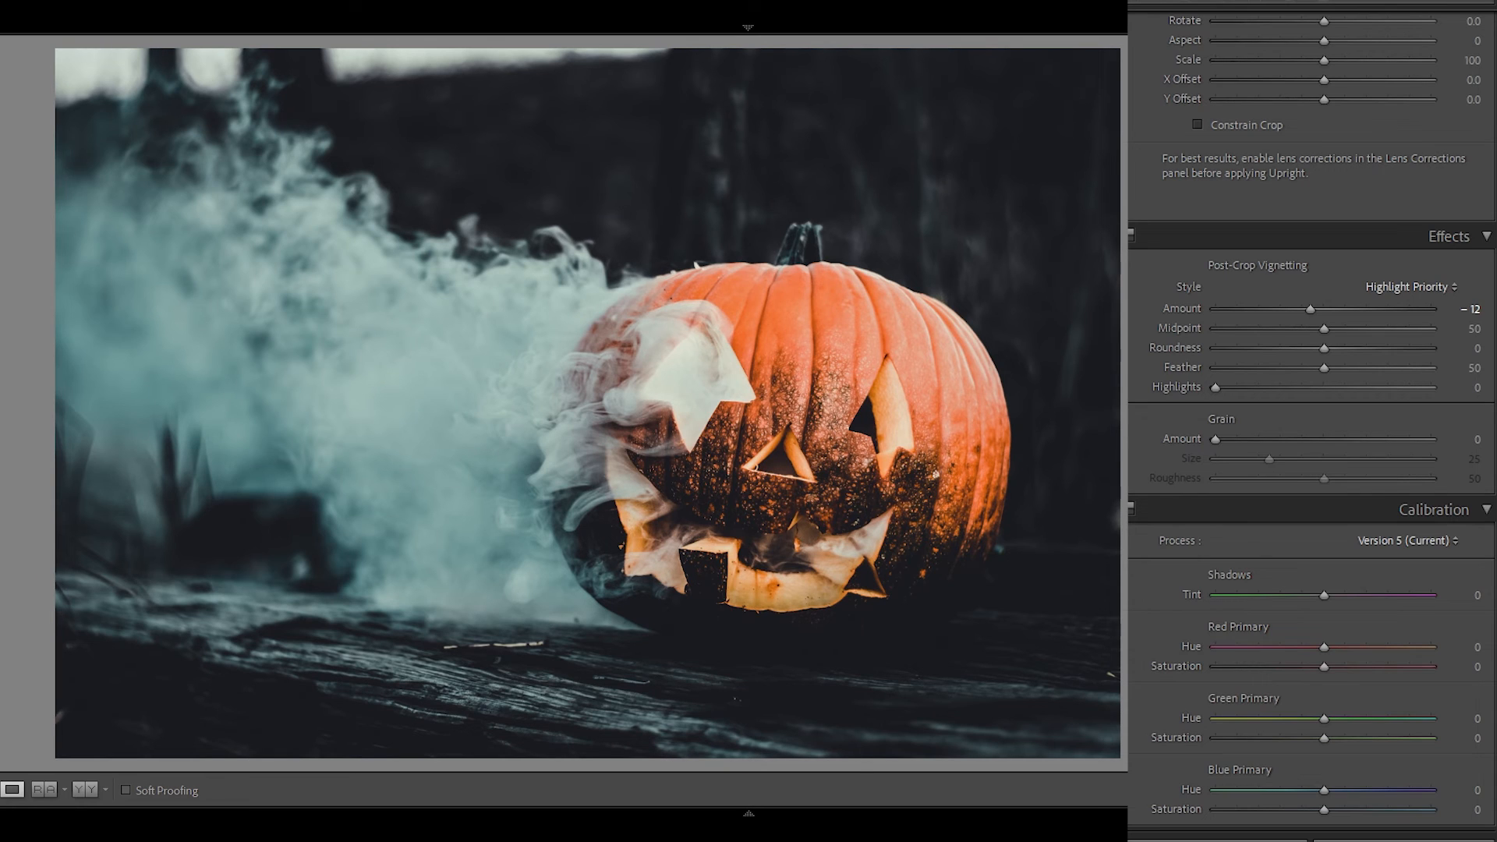
Calibrate Red Primary to Hue −6, Saturation +2, Green to Hue −4, Saturation +4, and Blue to Hue −4 with slightly lower saturation.
{"action": "left_click_drag", "start_coordinate": [1324, 646], "coordinate": [1322, 647]}
{"action": "left_click_drag", "start_coordinate": [1323, 787], "coordinate": [1318, 788]}
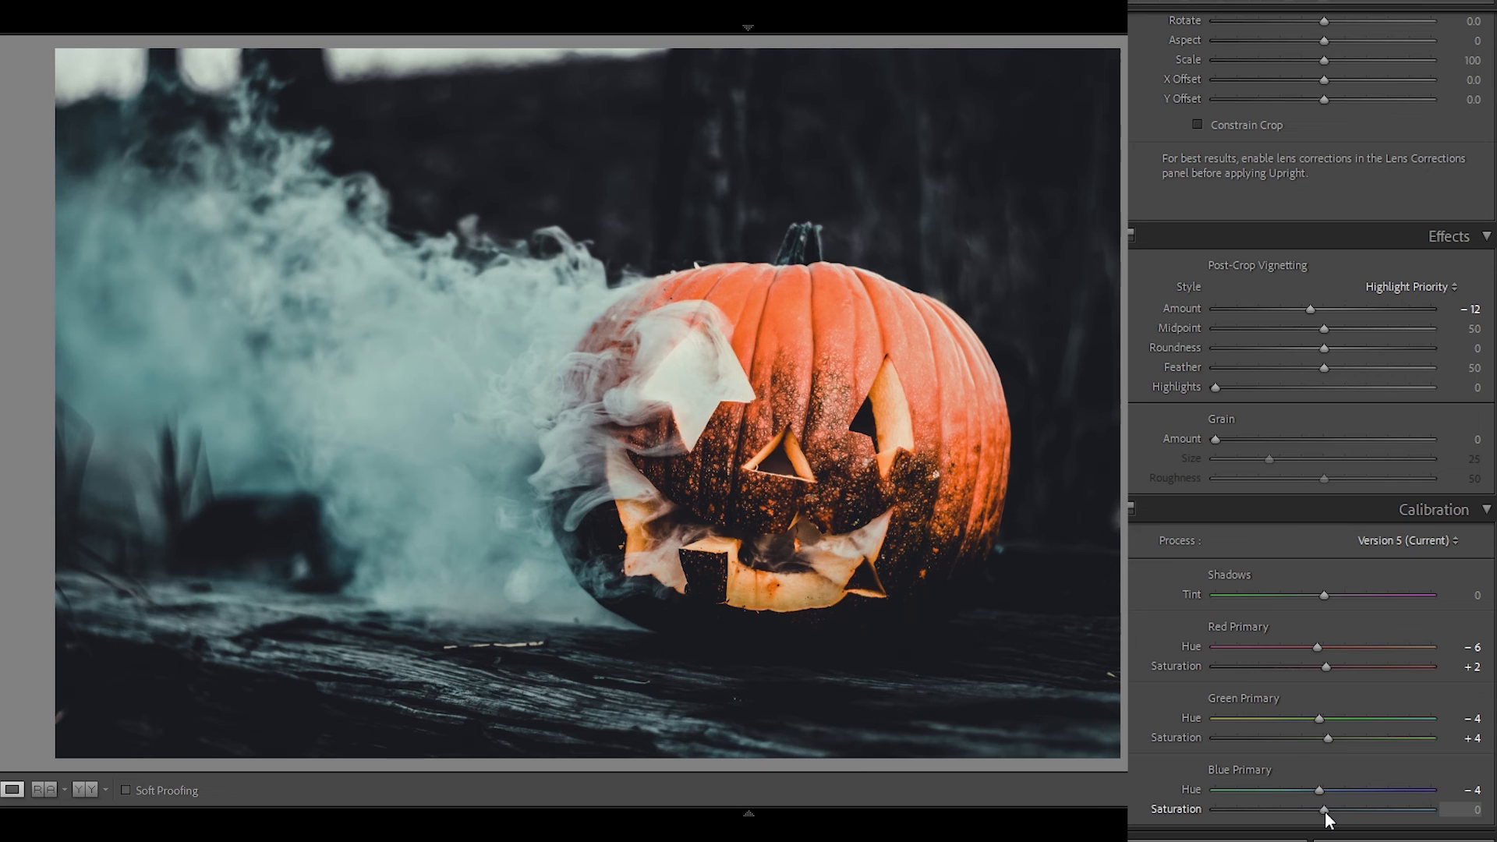
{"action": "left_click_drag", "start_coordinate": [1325, 811], "coordinate": [1321, 811]}
Compare the edited pumpkin photo with its original in a side-by-side before and after view.
{"action": "scroll", "coordinate": [1312, 421], "scroll_direction": "up", "scroll_amount": 20}
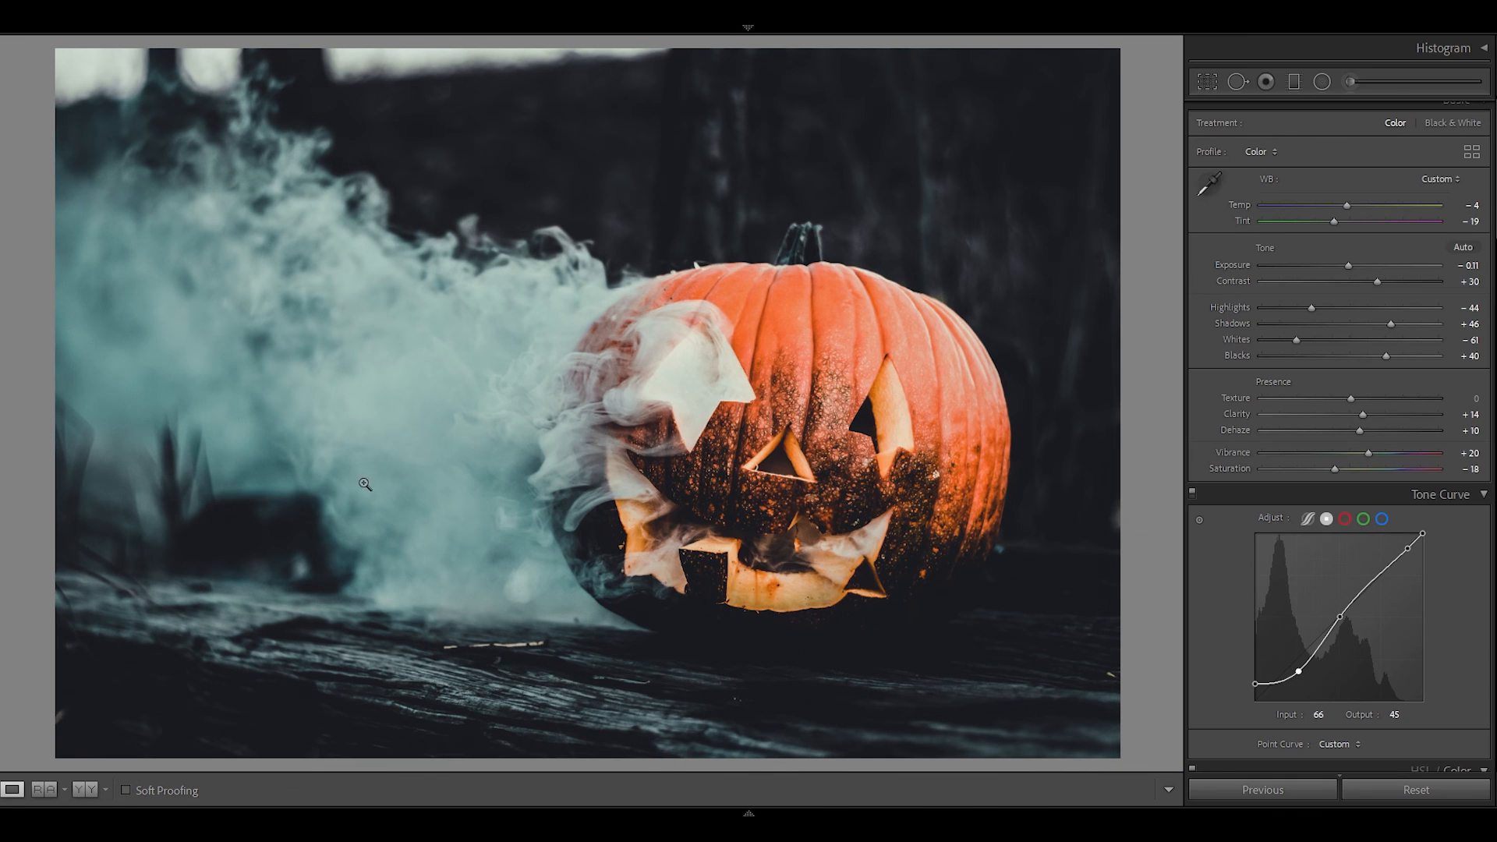
{"action": "key", "text": "y"}
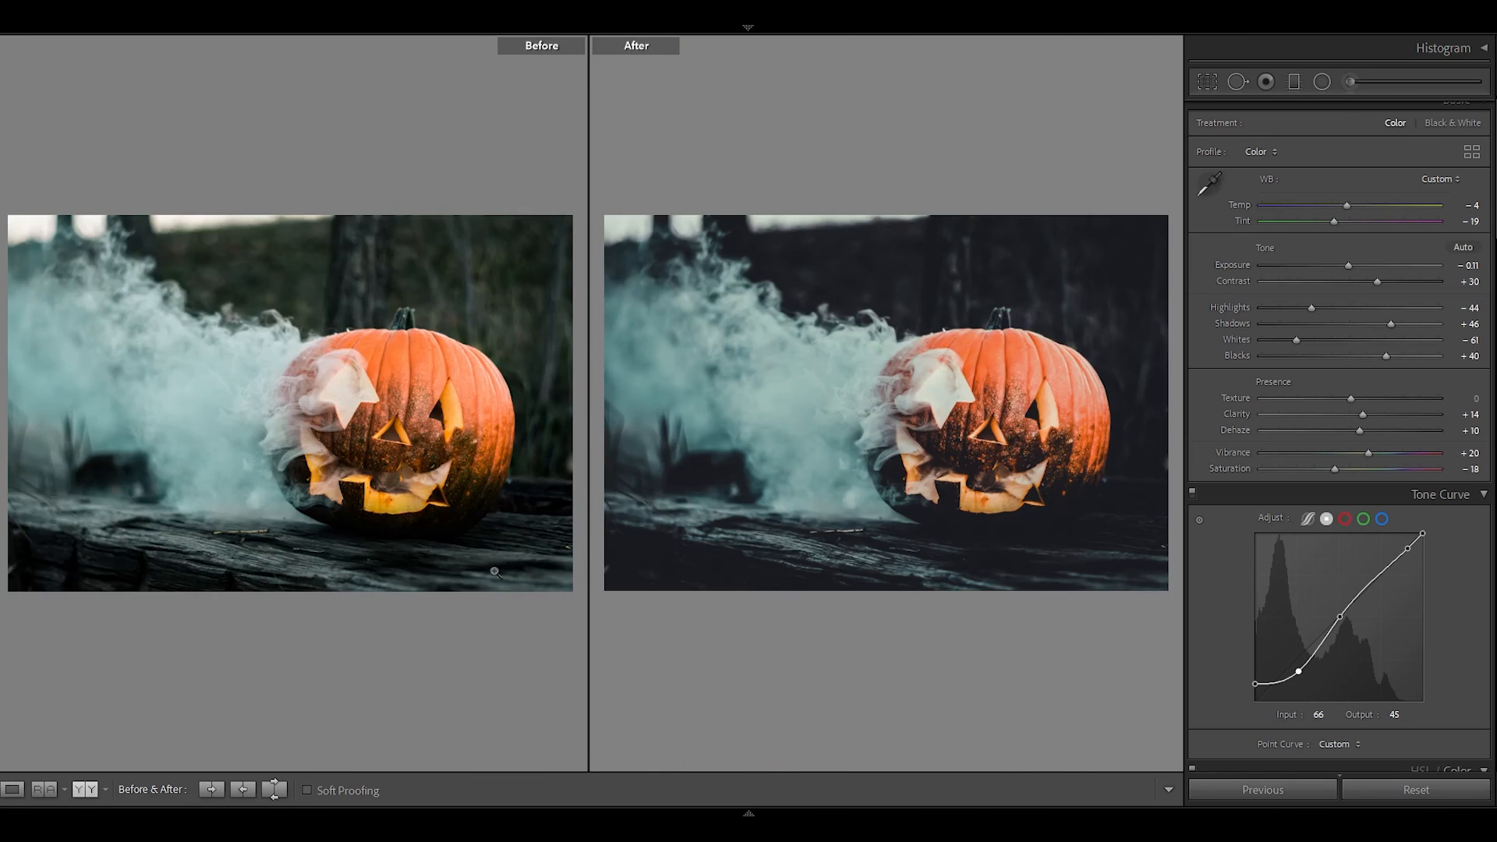
Apply the pumpkin photo's edit settings to the purple-smoke pumpkin-head photo and the witch-costume photo from the filmstrip.
{"action": "left_click", "coordinate": [749, 814]}
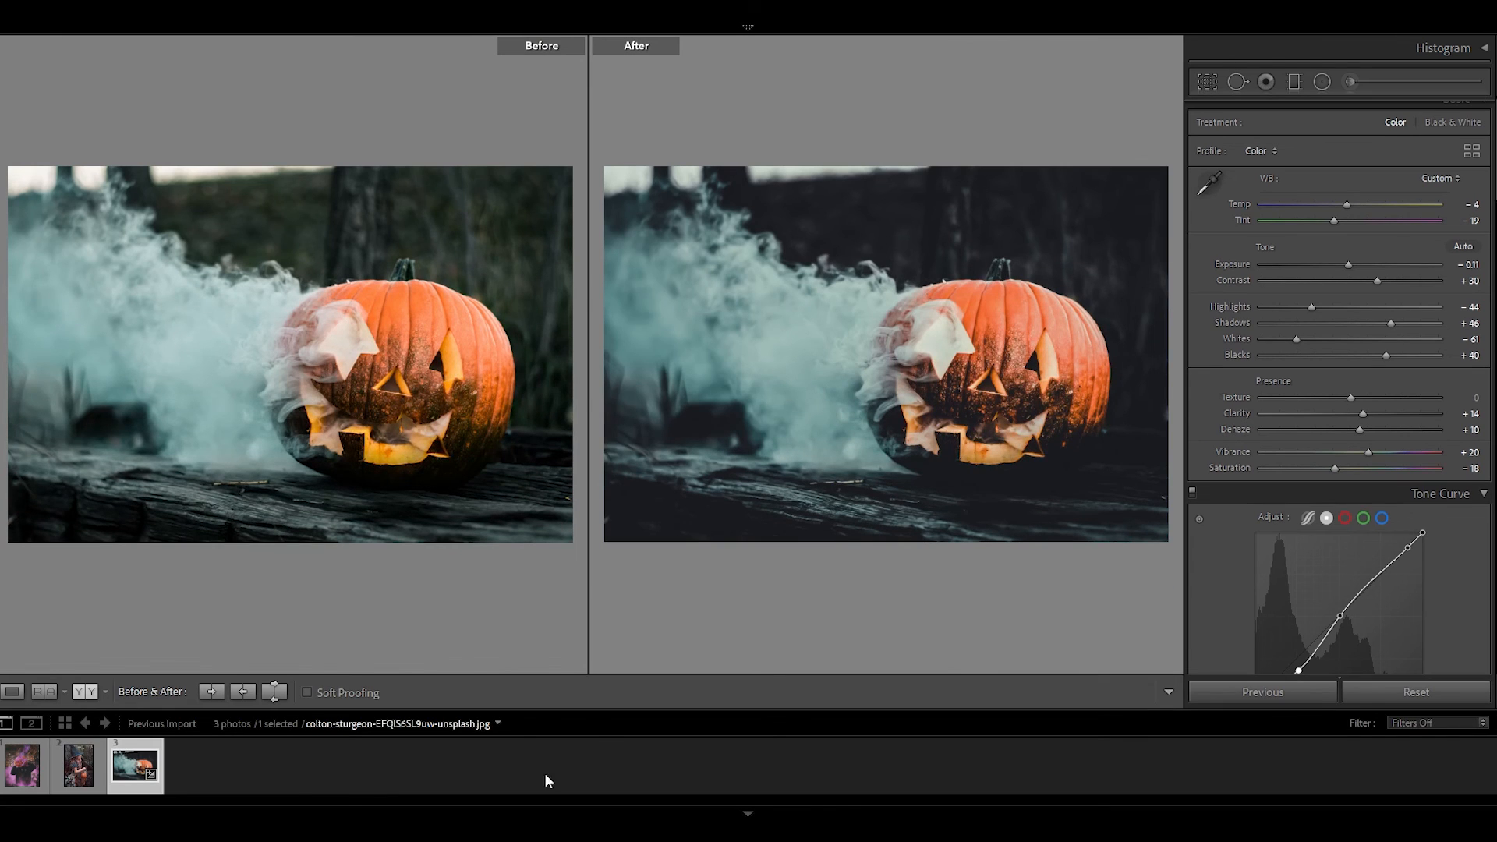
{"action": "left_click", "coordinate": [22, 765]}
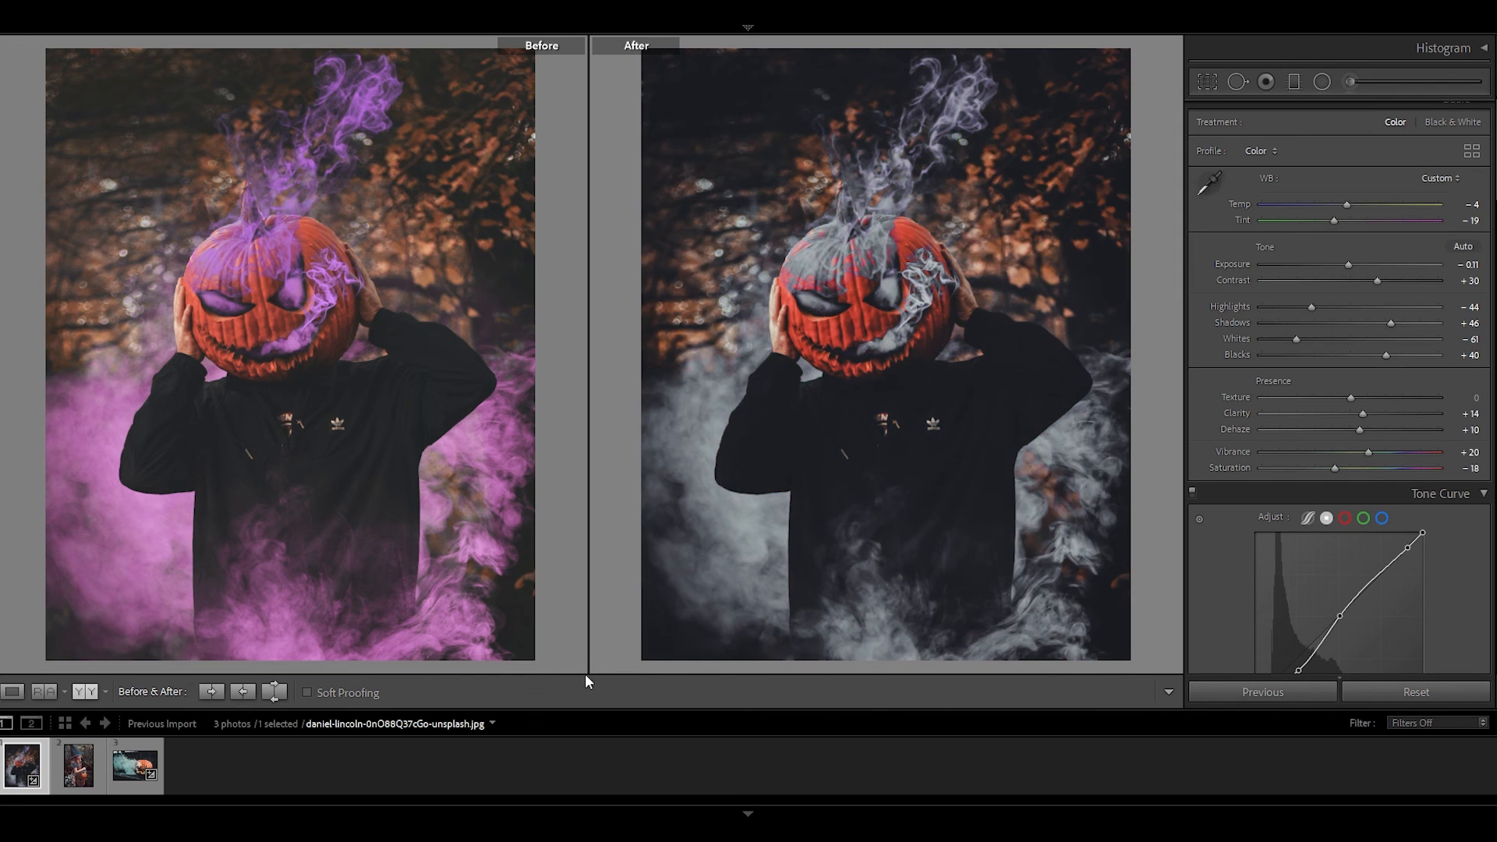
{"action": "left_click", "coordinate": [75, 775]}
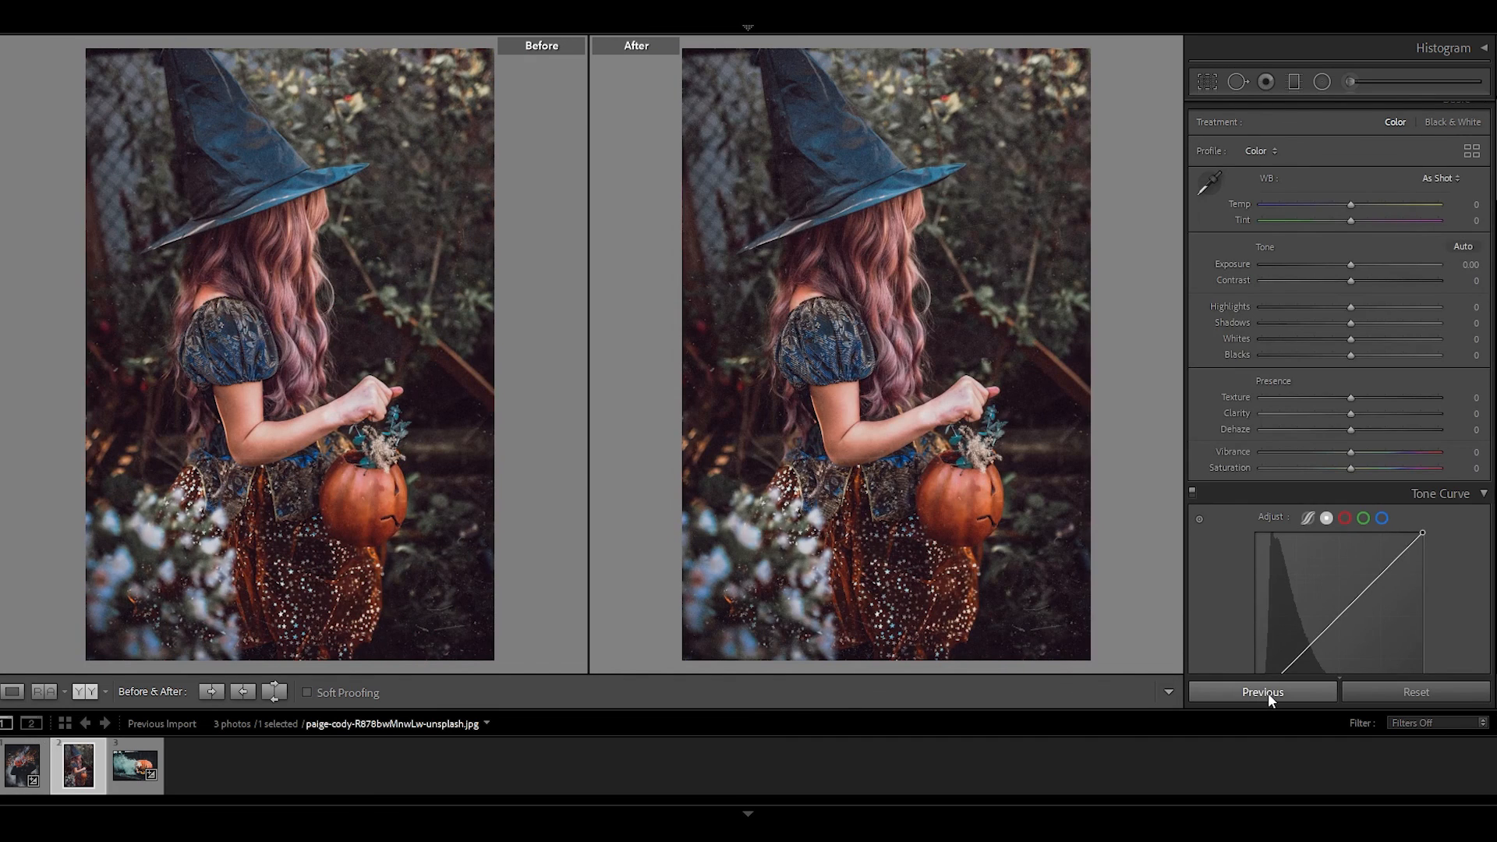
{"action": "left_click", "coordinate": [1268, 693]}
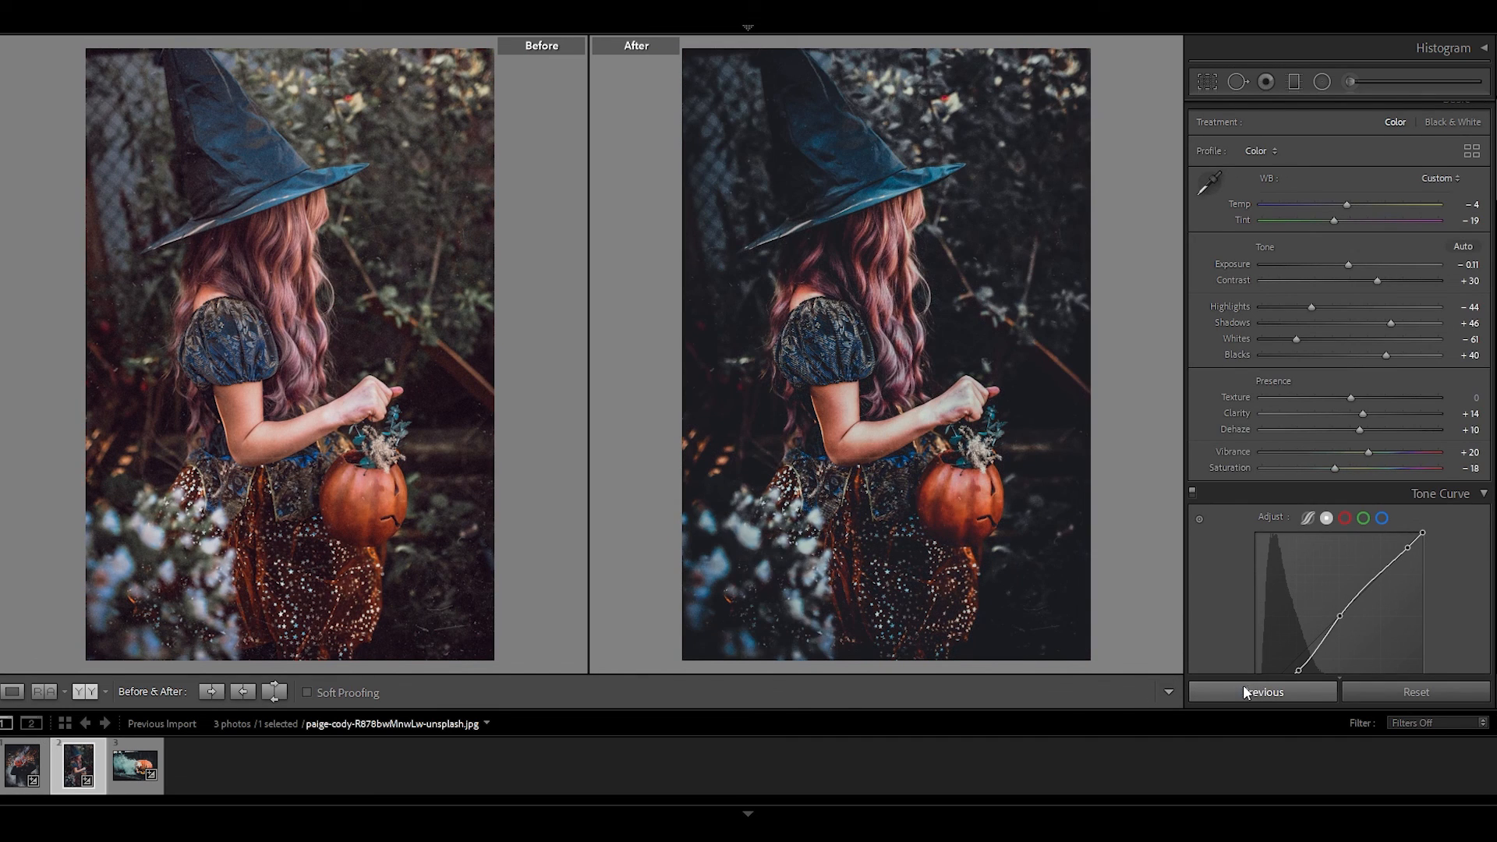